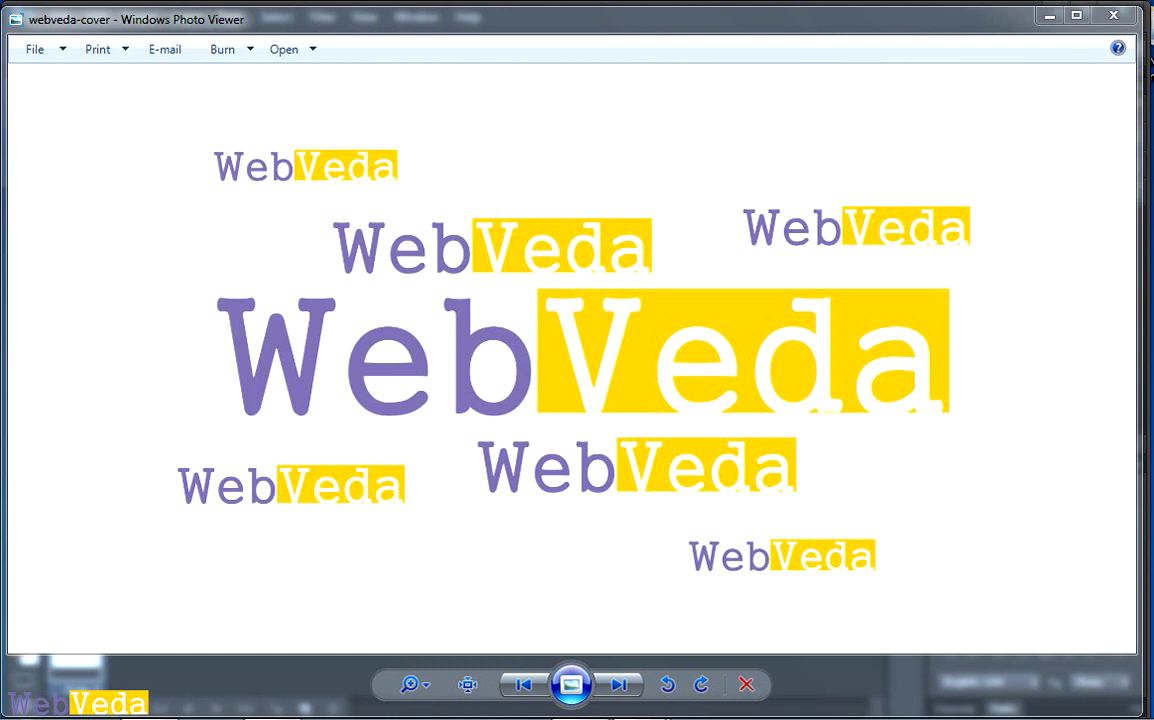
Step: Minimize the WebVeda cover preview in Windows Photo Viewer to reveal the blank Untitled-1 document
click(1049, 15)
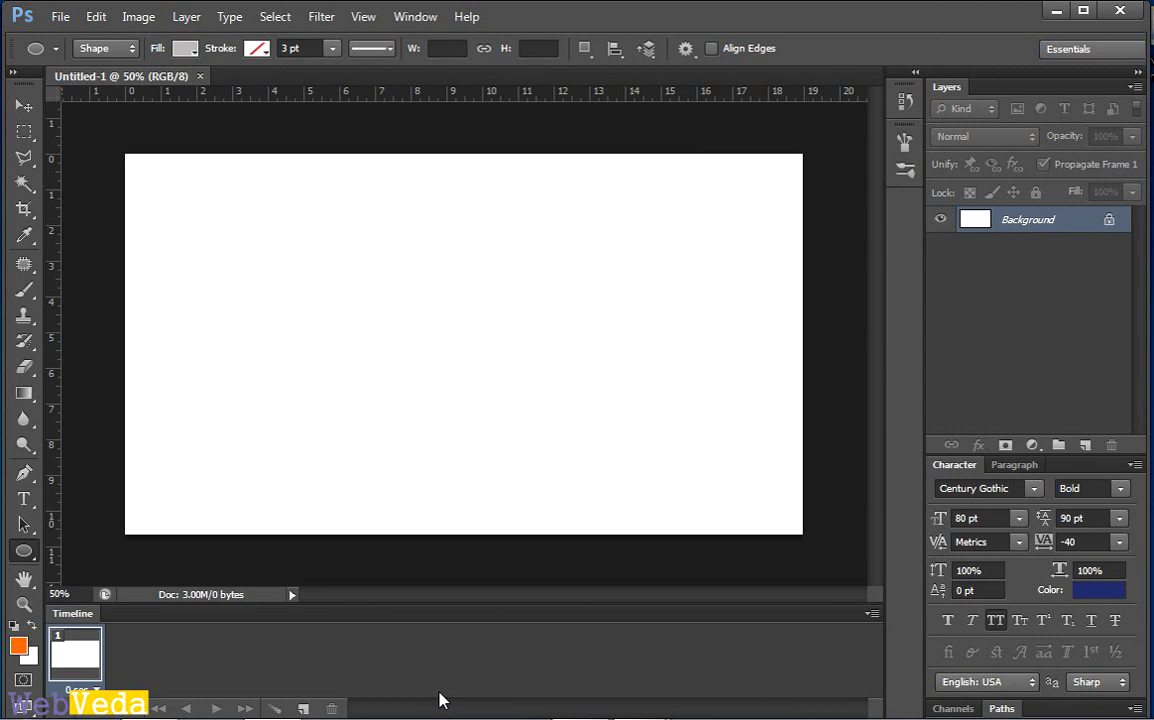
Step: Activate the Rectangle tool in Shape mode, with new shapes going on a new layer
right_click(24, 549)
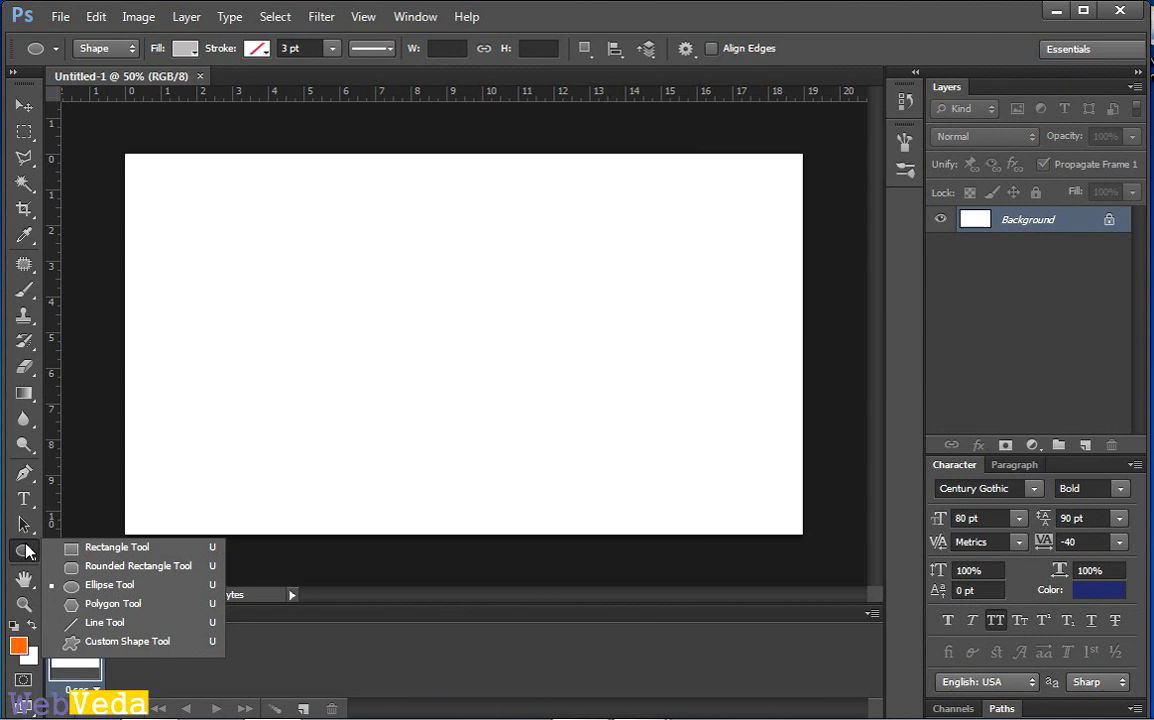
click(81, 553)
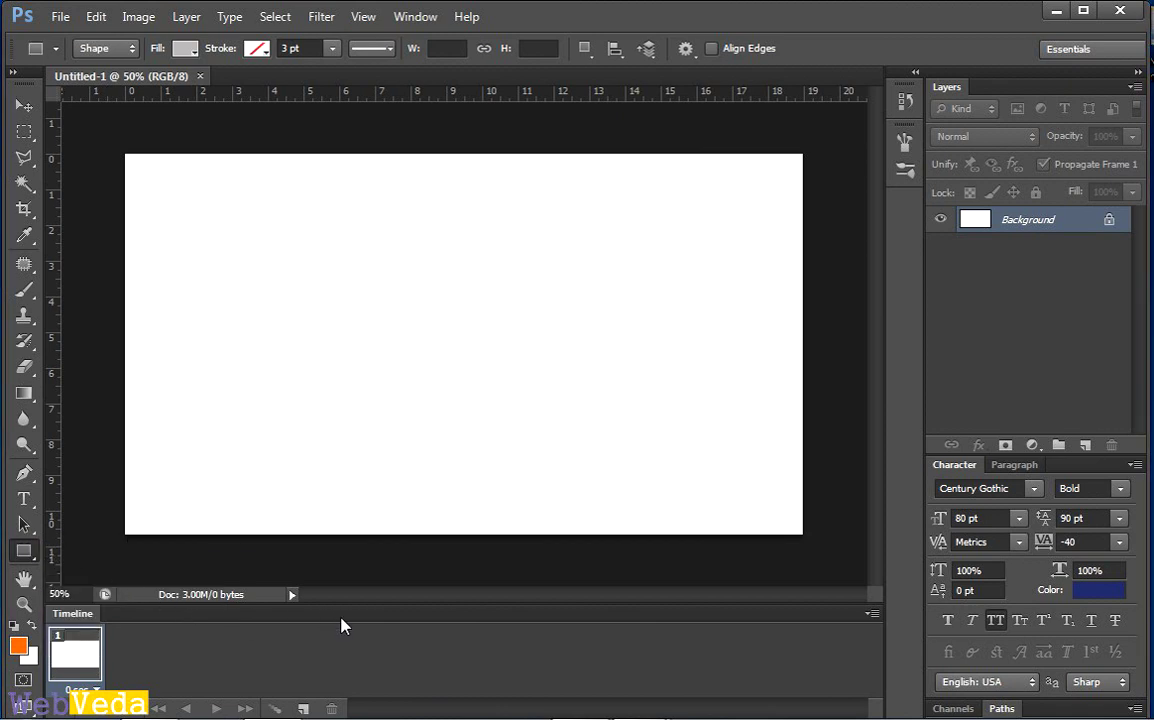
click(585, 52)
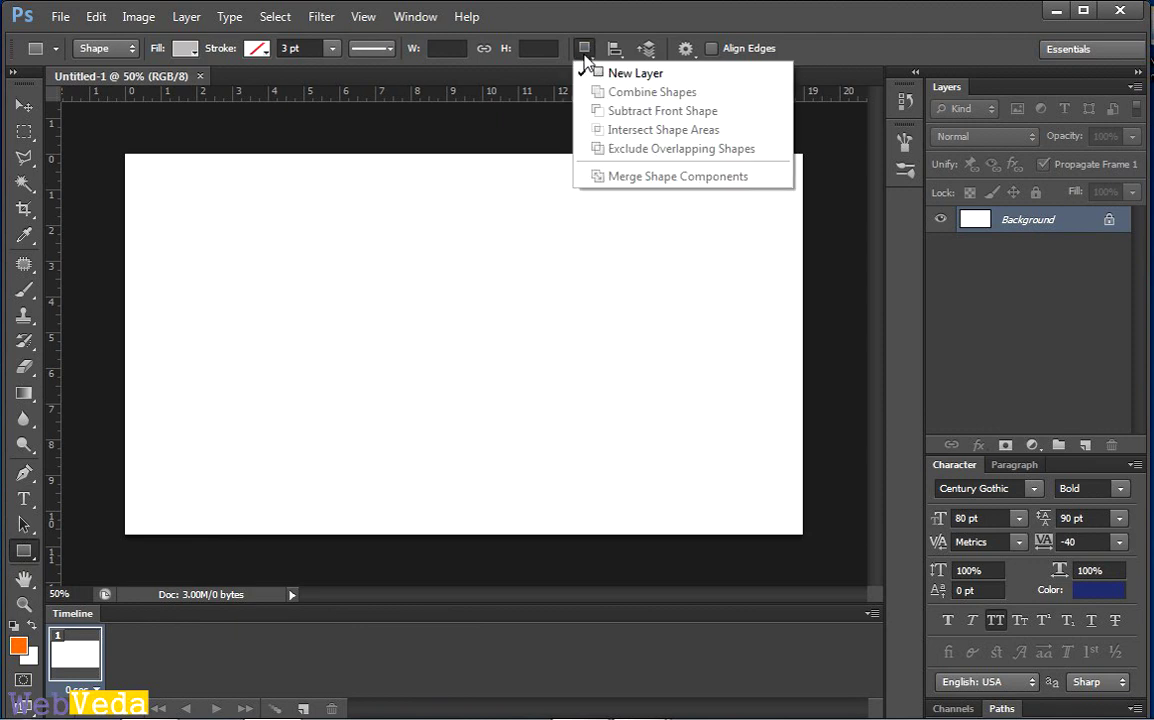
click(586, 51)
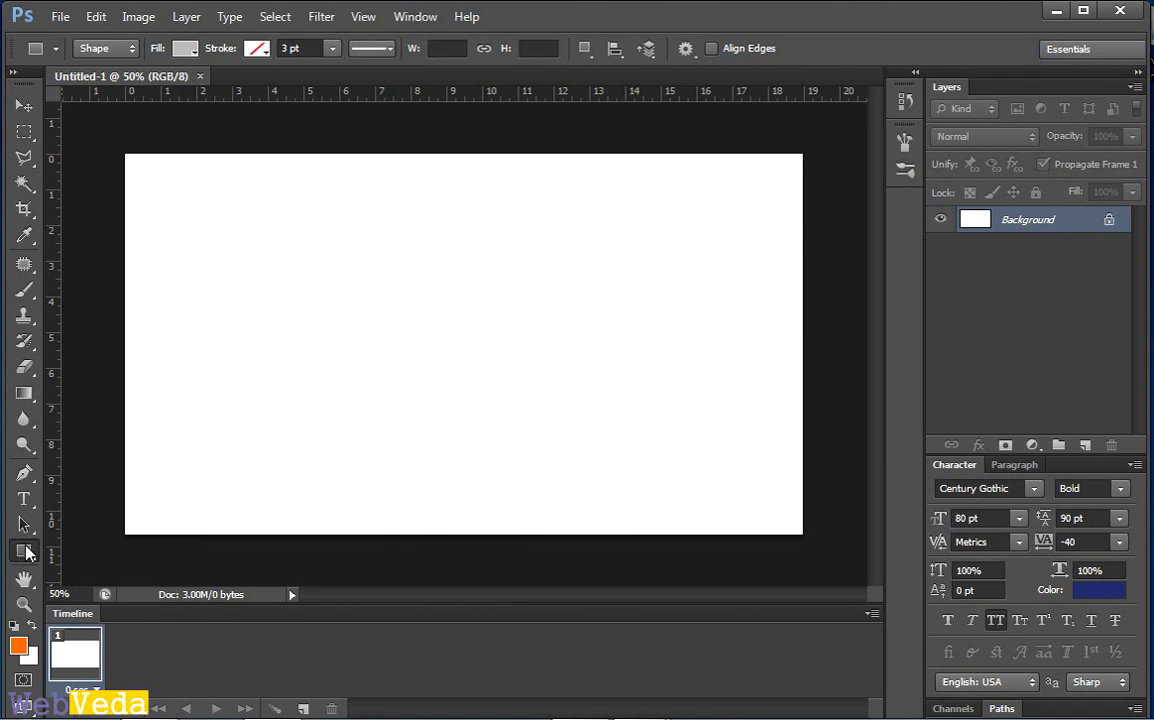
Step: Draw a 560 × 452 px orange-filled rectangle as layer Rectangle 1 and bring up Path Operations
drag(284, 249, 536, 446)
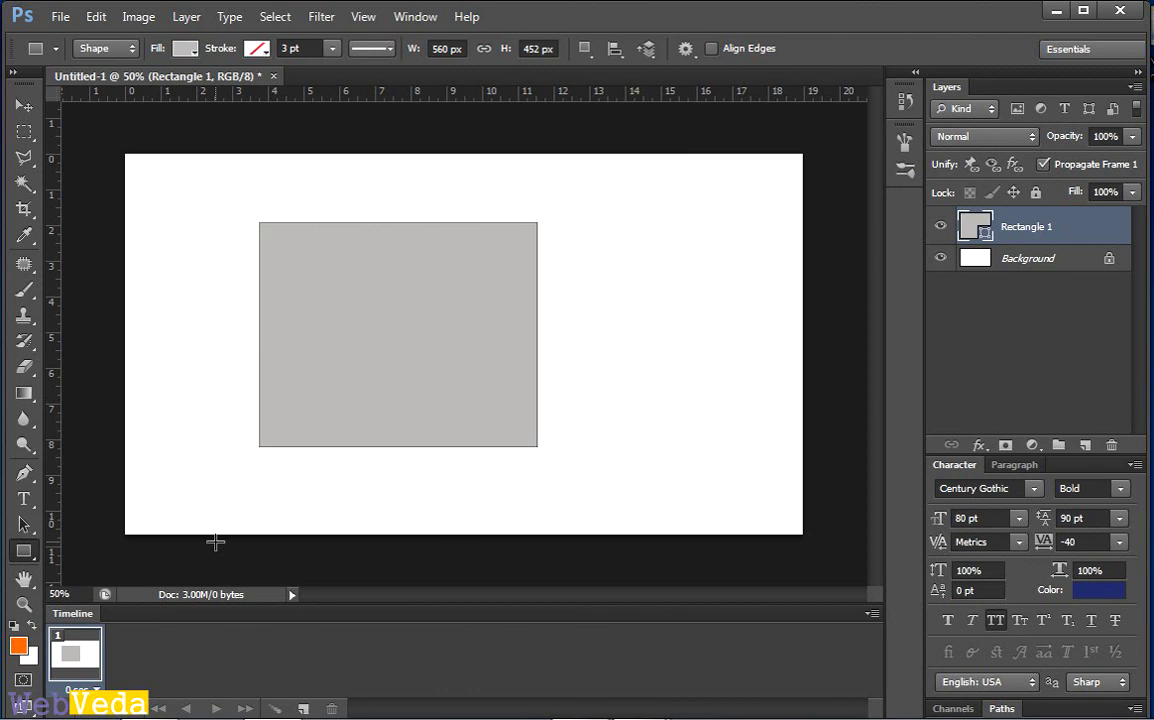
key(alt+BackSpace)
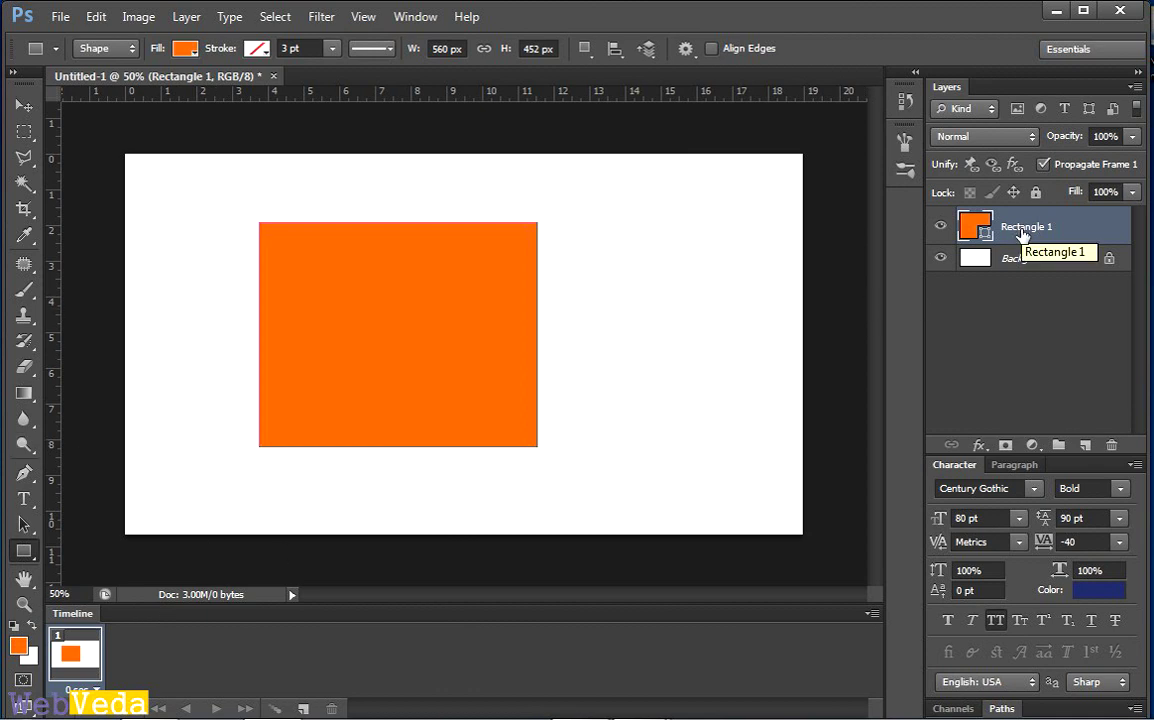
click(585, 49)
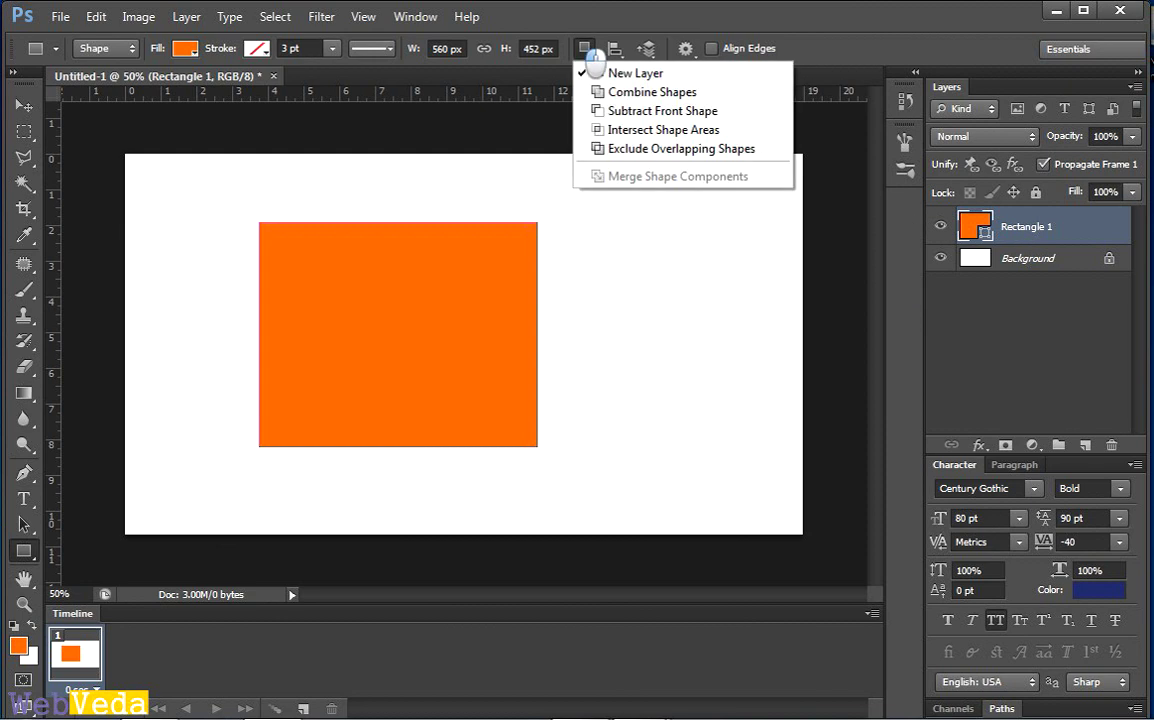
Step: Set Exclude Overlapping Shapes and draw a circle across the rectangle's right edge, leaving a white overlap
click(752, 157)
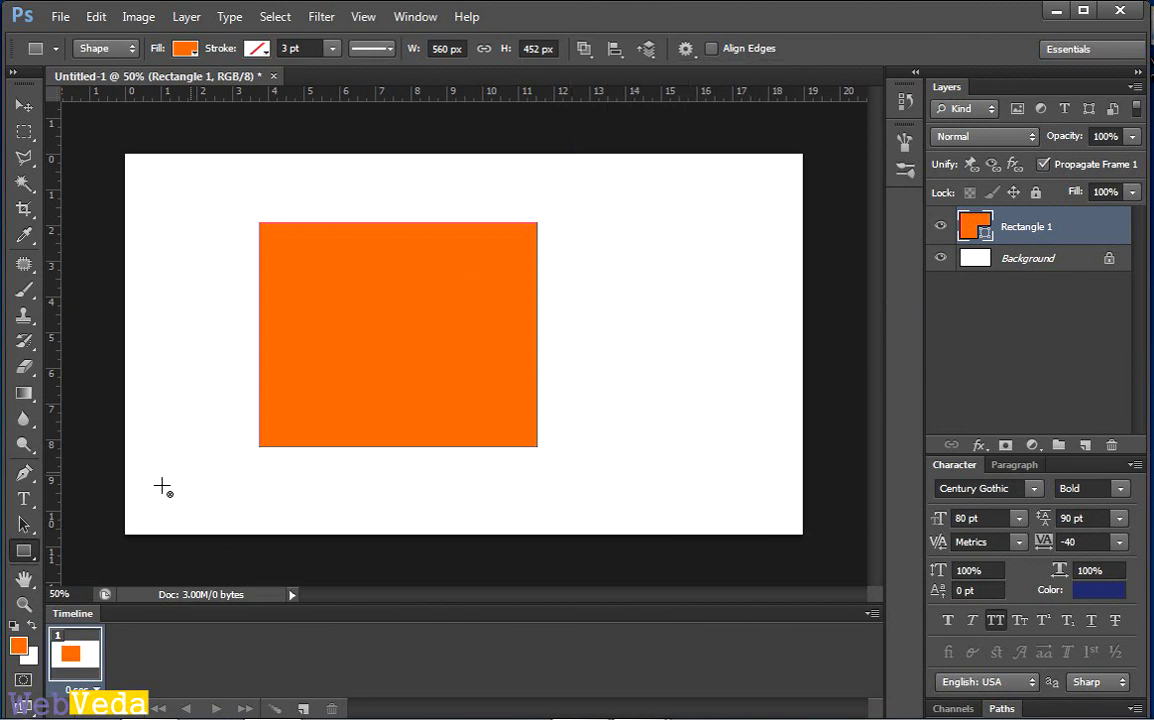
click(24, 549)
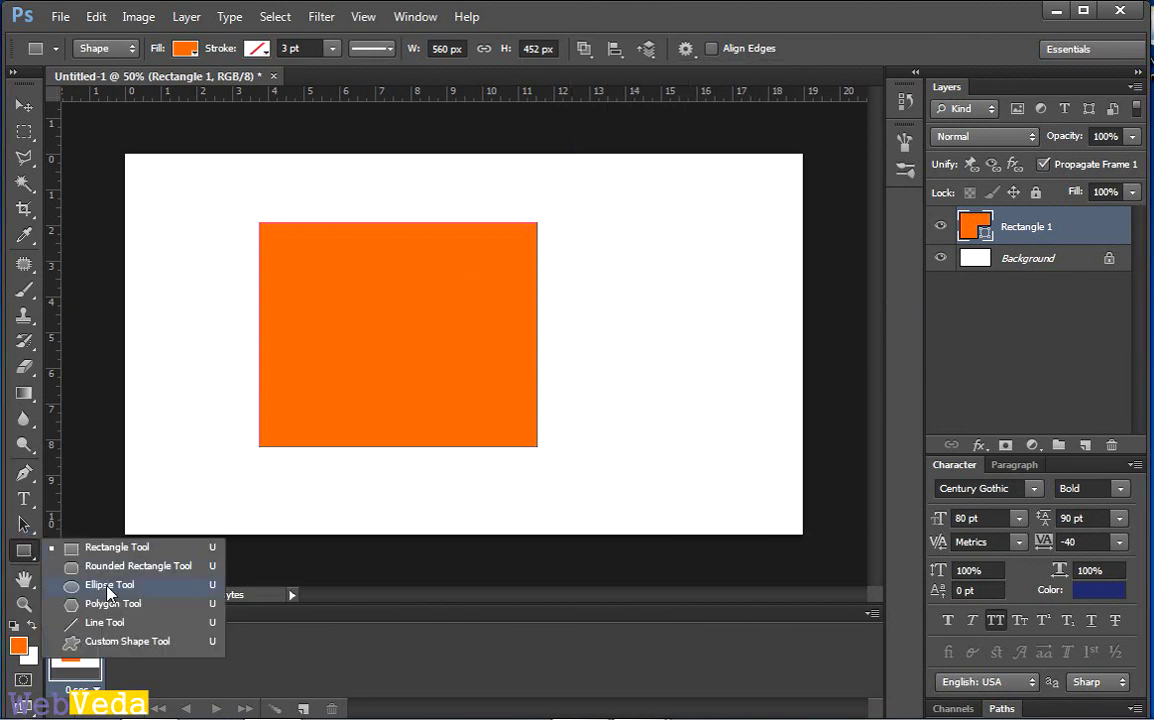
click(109, 592)
drag(588, 235, 363, 476)
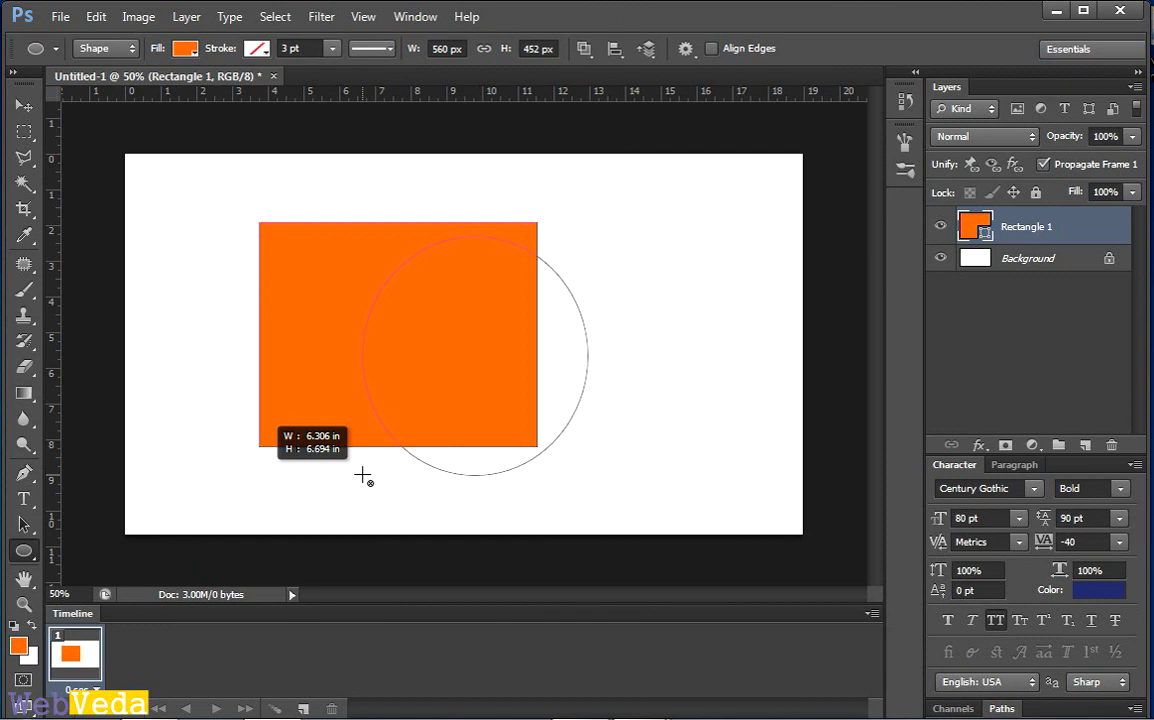
drag(363, 476, 353, 468)
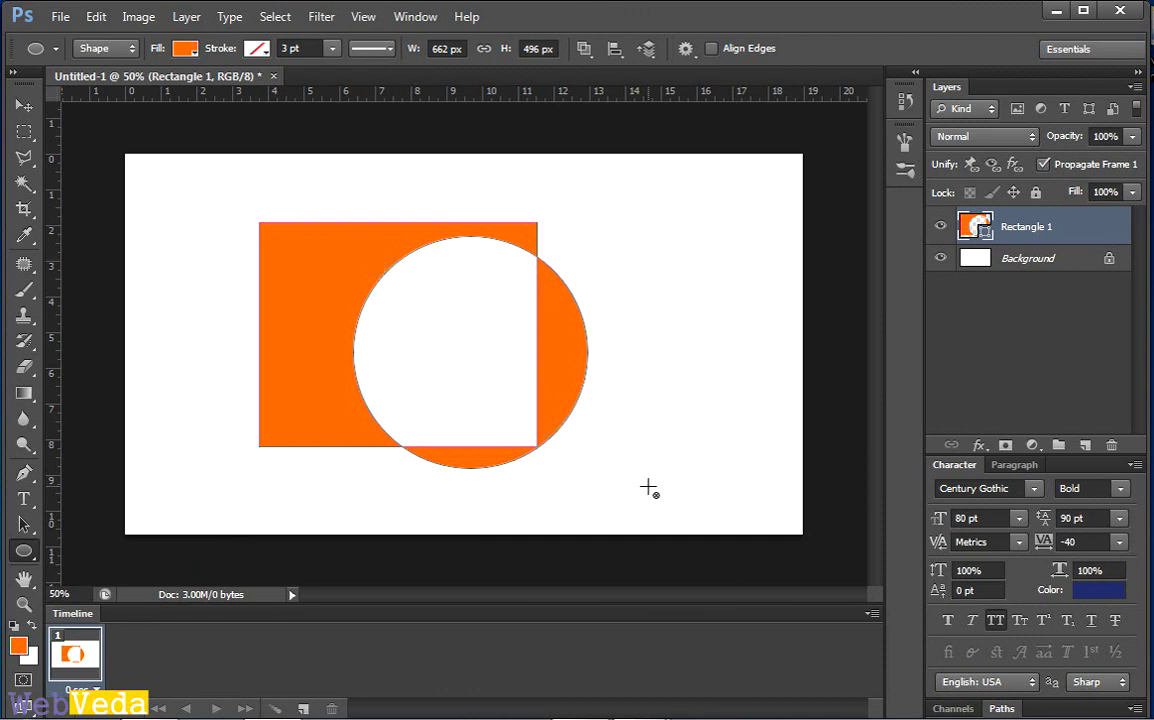
Step: Scale the circle to about 83%, place it over the rectangle's top-left corner, and lower the rectangle
click(26, 524)
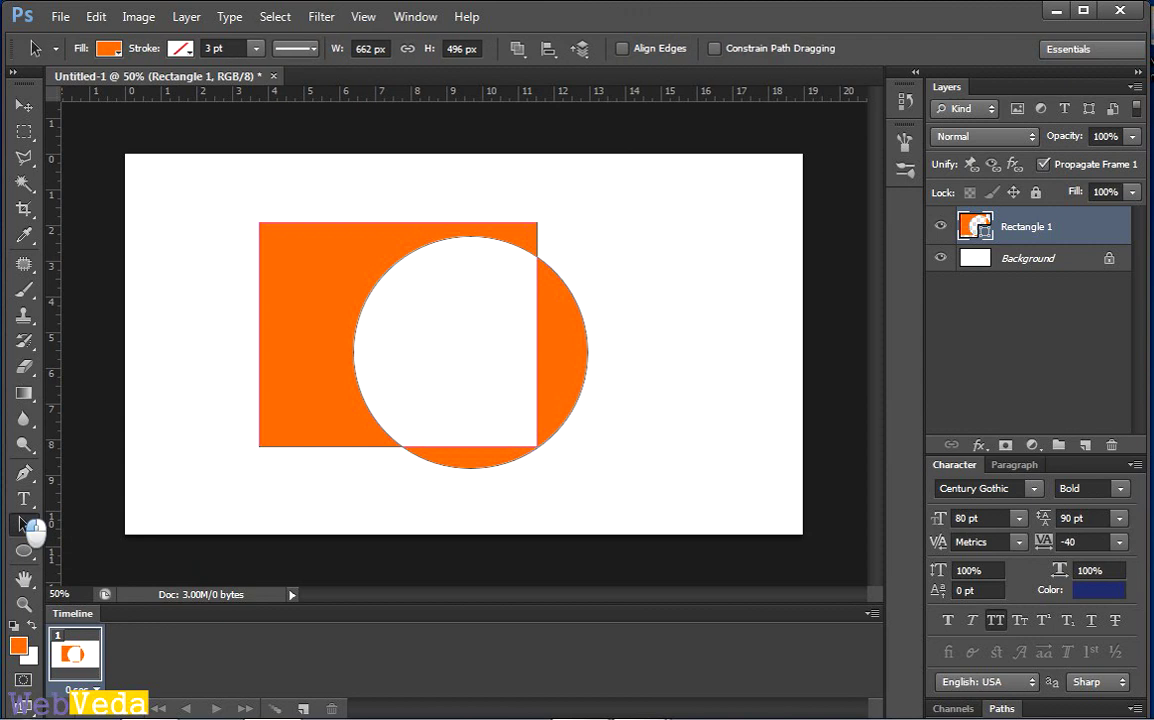
click(449, 472)
drag(447, 472, 294, 501)
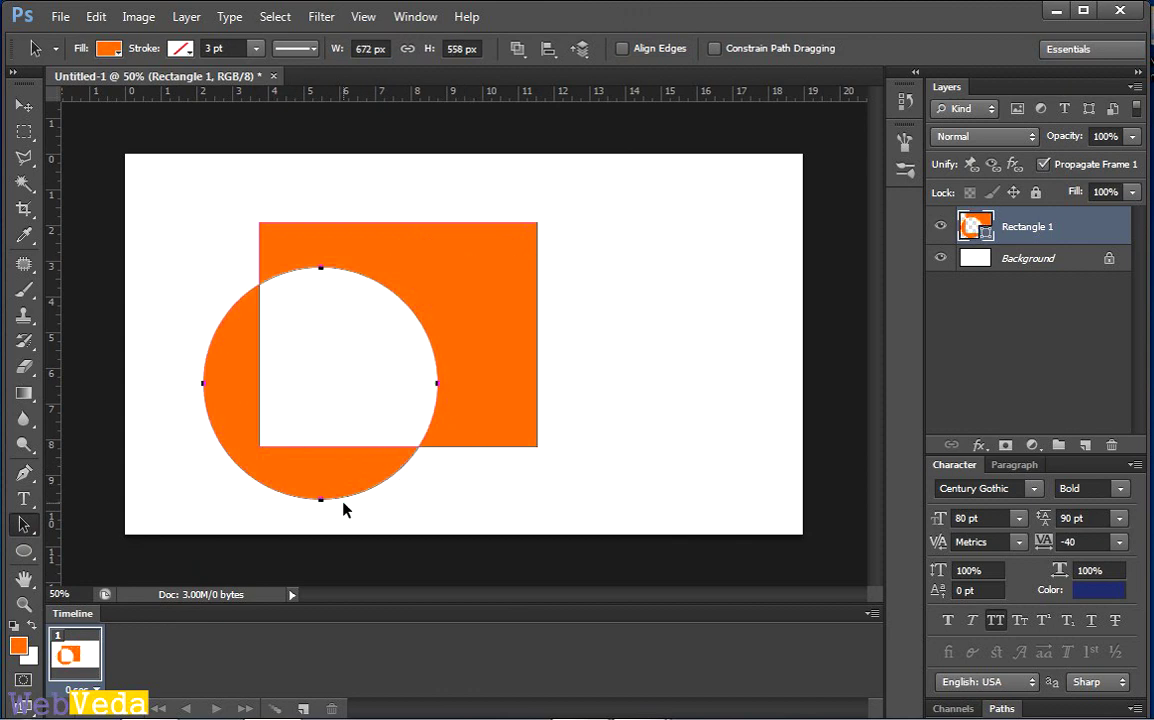
key(ctrl+t)
drag(204, 267, 242, 305)
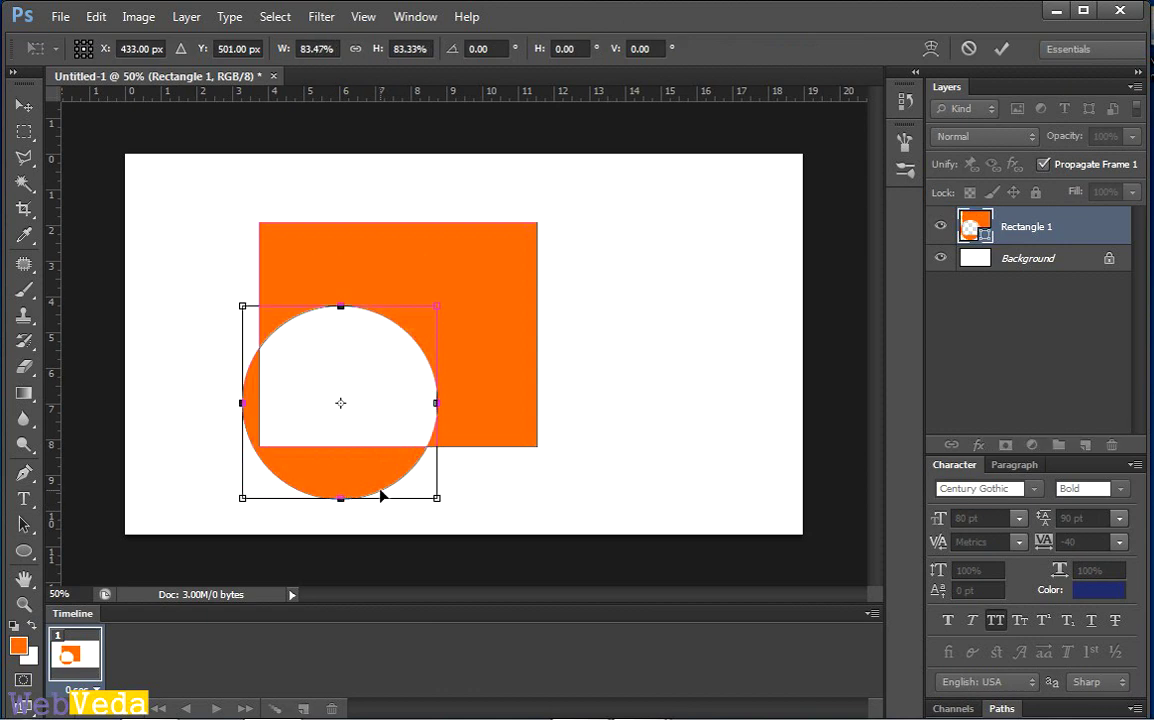
drag(381, 494, 331, 364)
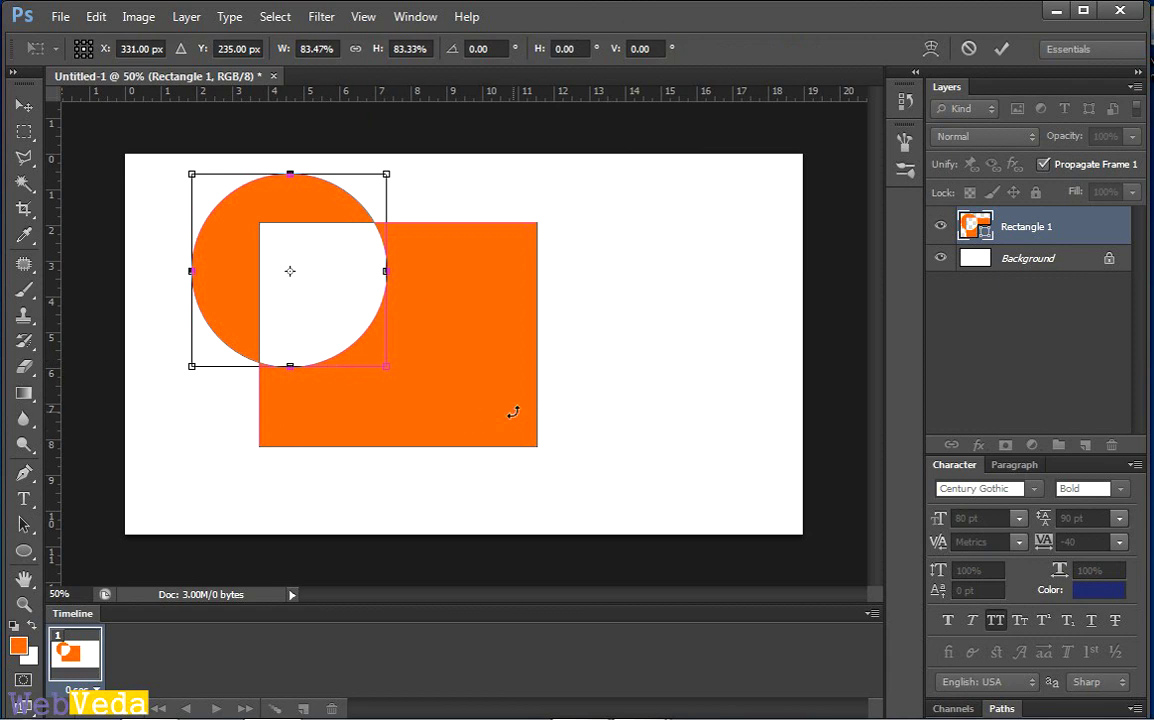
key(Return)
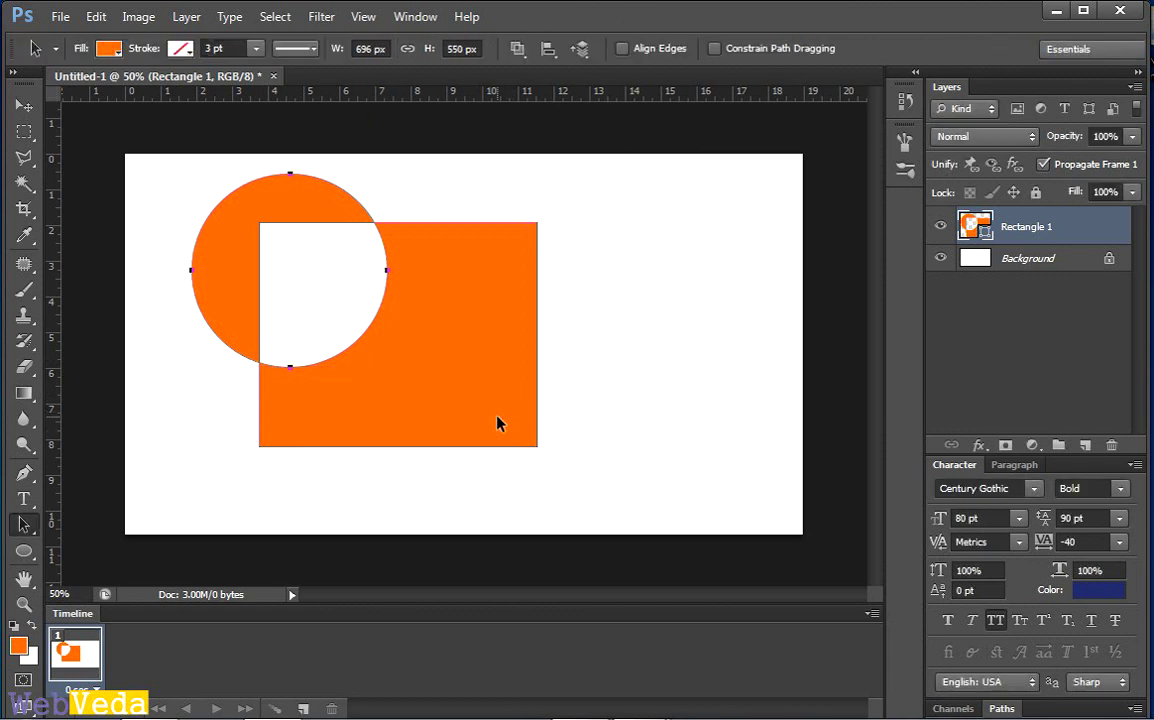
drag(474, 430, 449, 428)
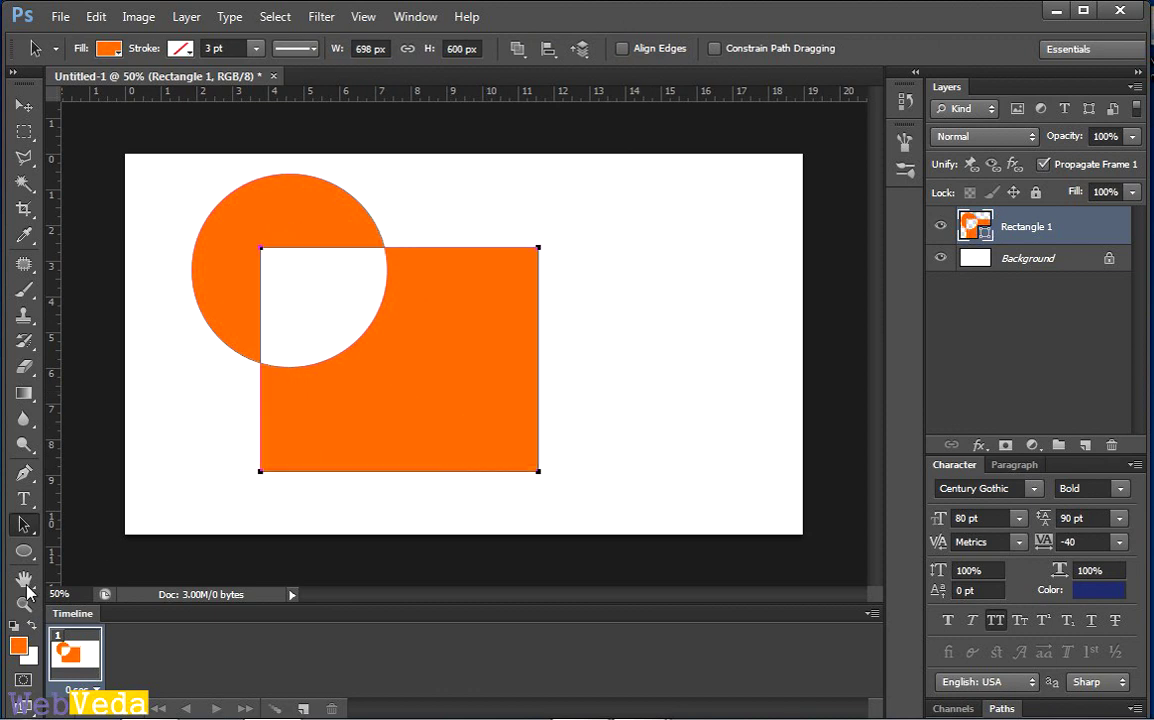
Step: Cut a 3-sided polygon triangle out of the orange shape with Exclude, then delete Rectangle 1
click(25, 551)
drag(25, 551, 96, 608)
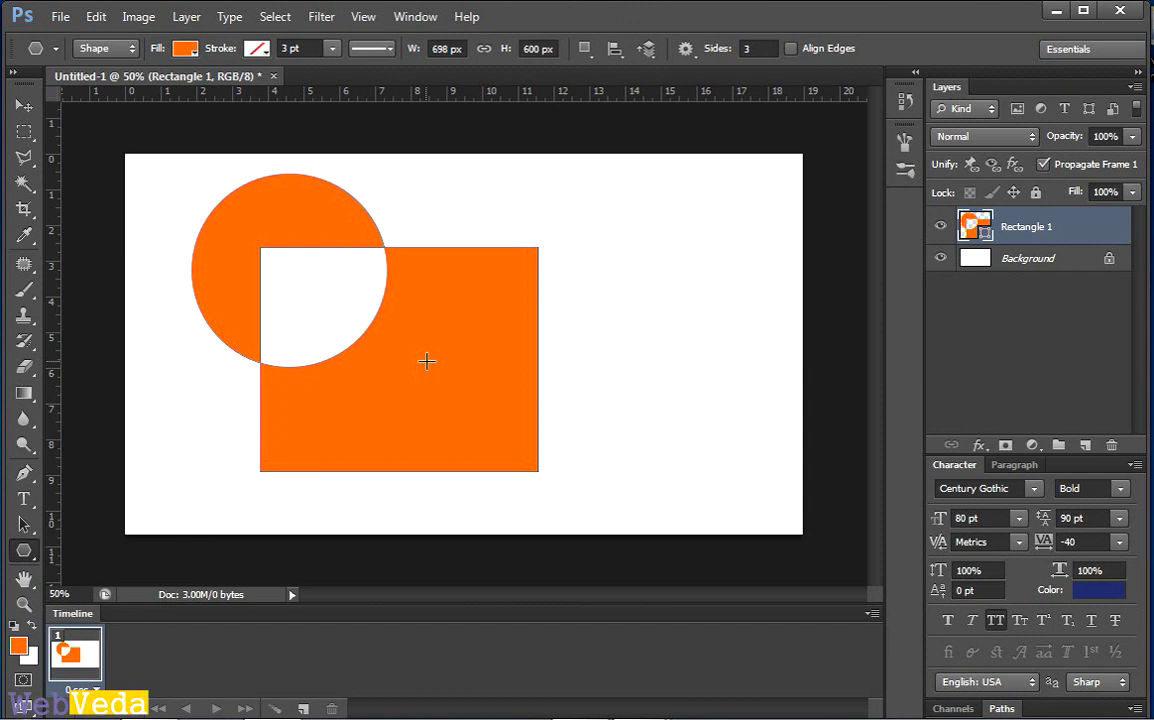
drag(459, 404, 469, 509)
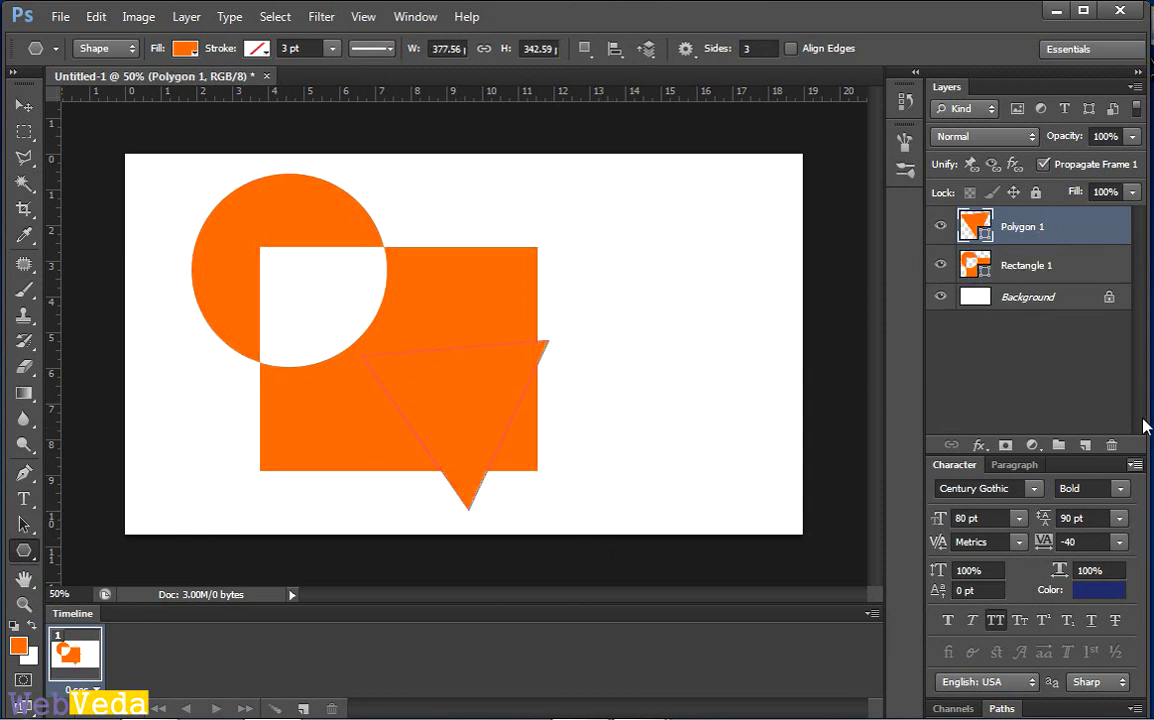
key(ctrl+z)
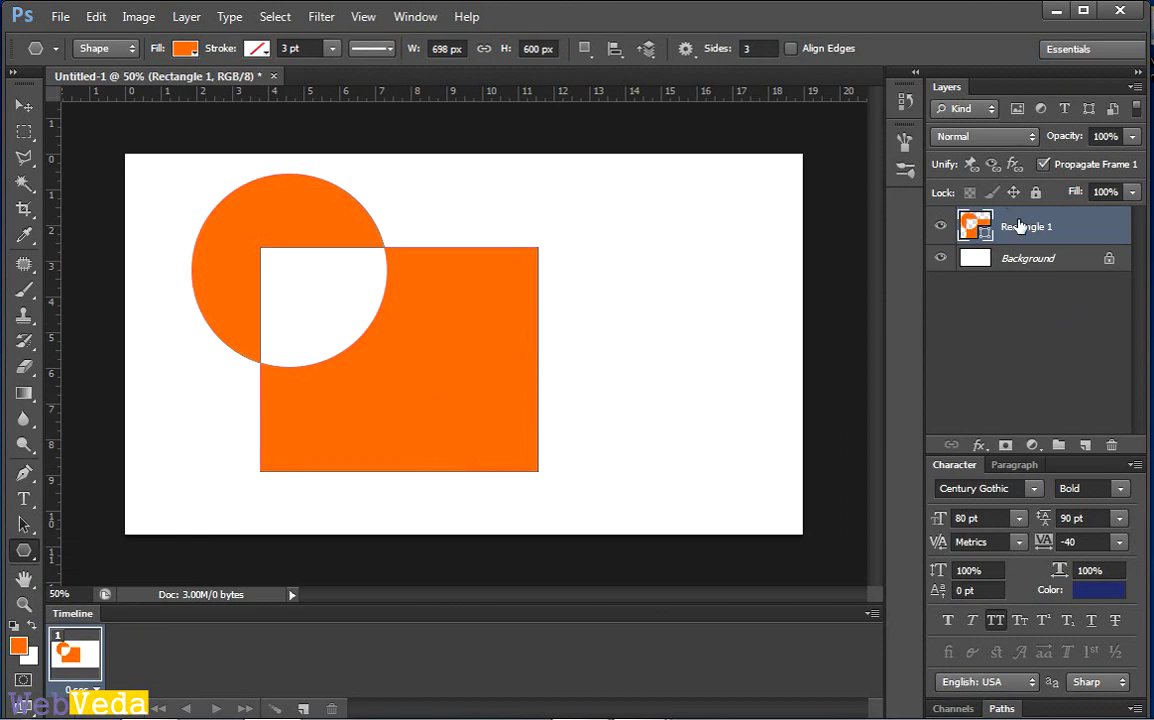
click(584, 48)
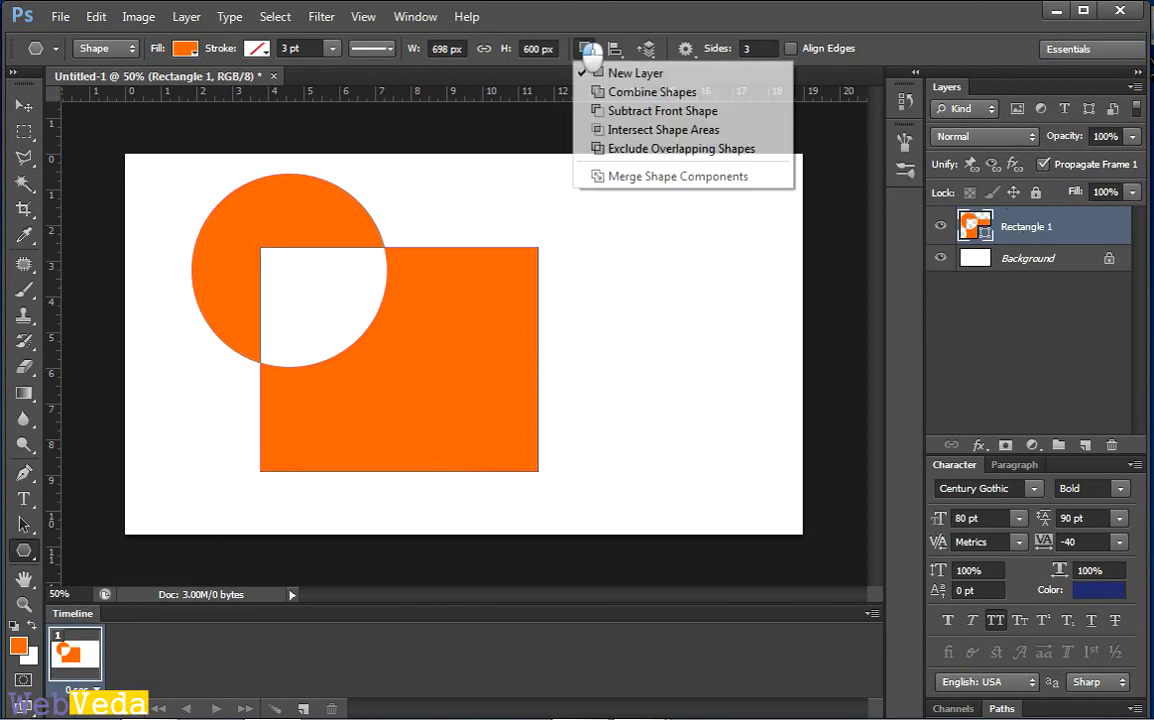
click(630, 160)
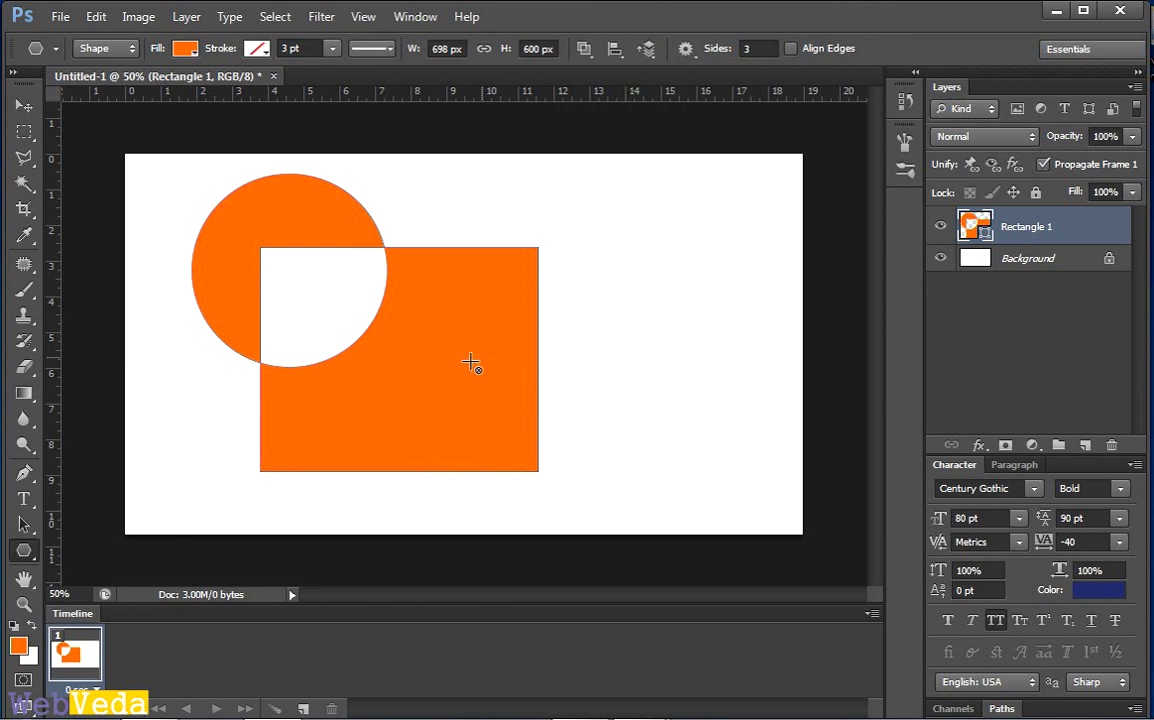
drag(430, 360, 551, 436)
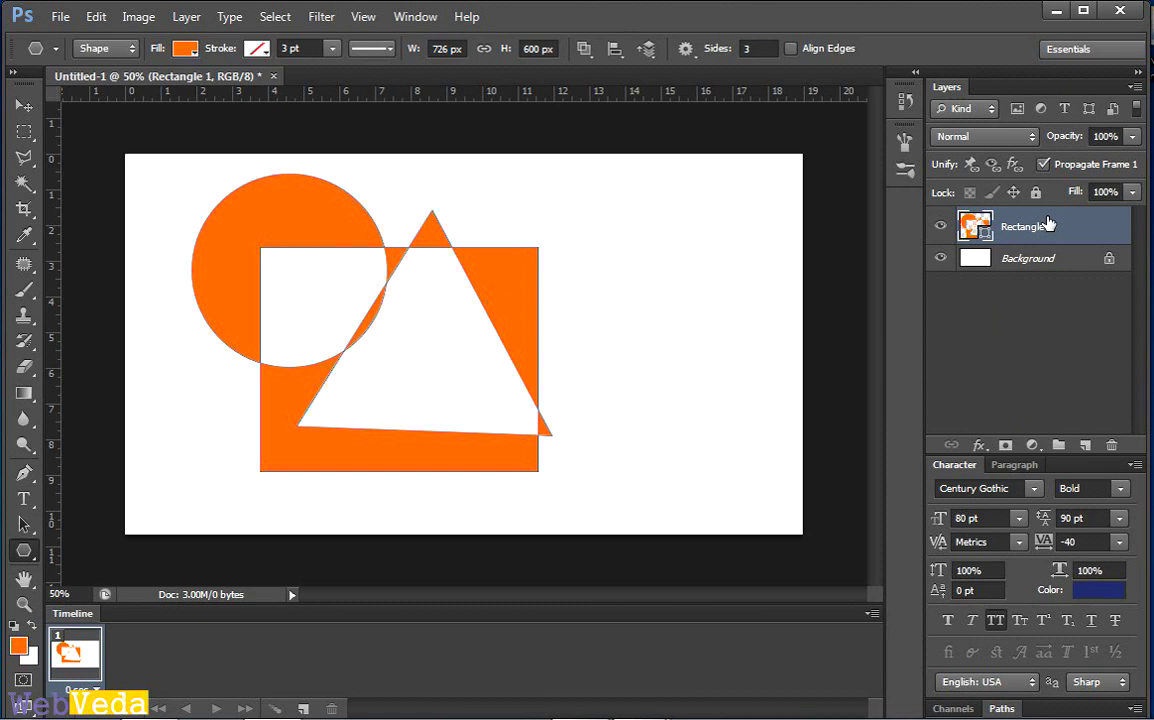
drag(979, 226, 1111, 445)
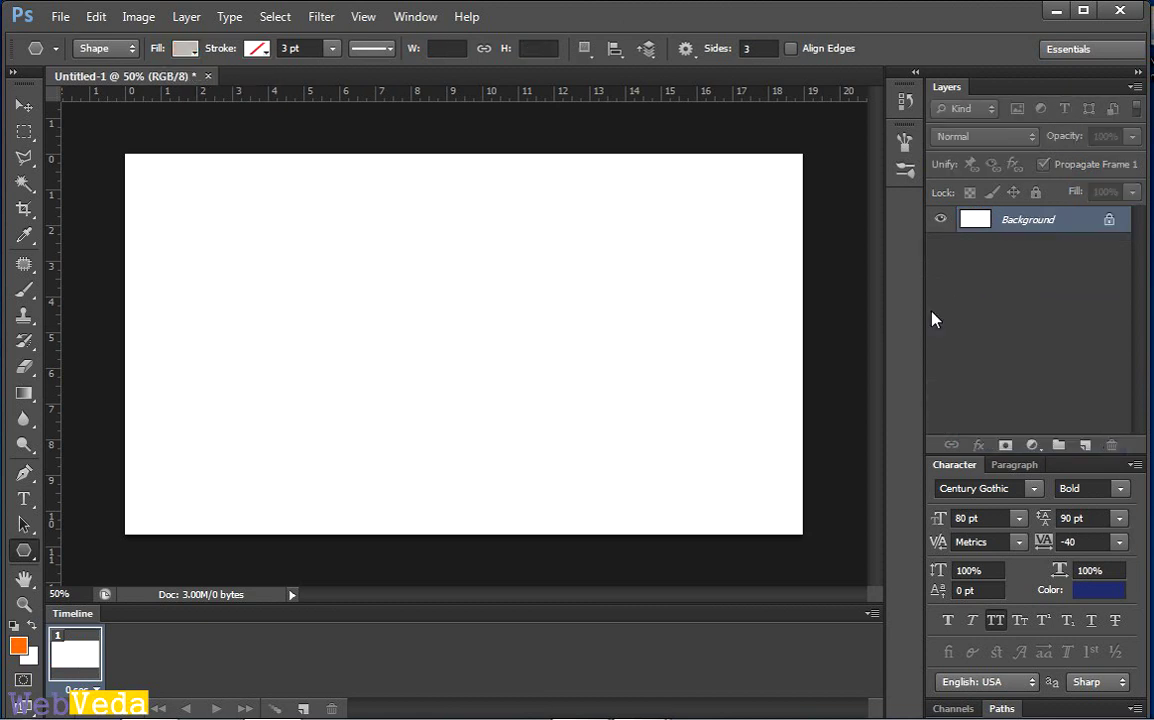
Step: Draw an orange circle, then a larger overlapping ellipse that excludes their shared area, on Ellipse 1
click(25, 550)
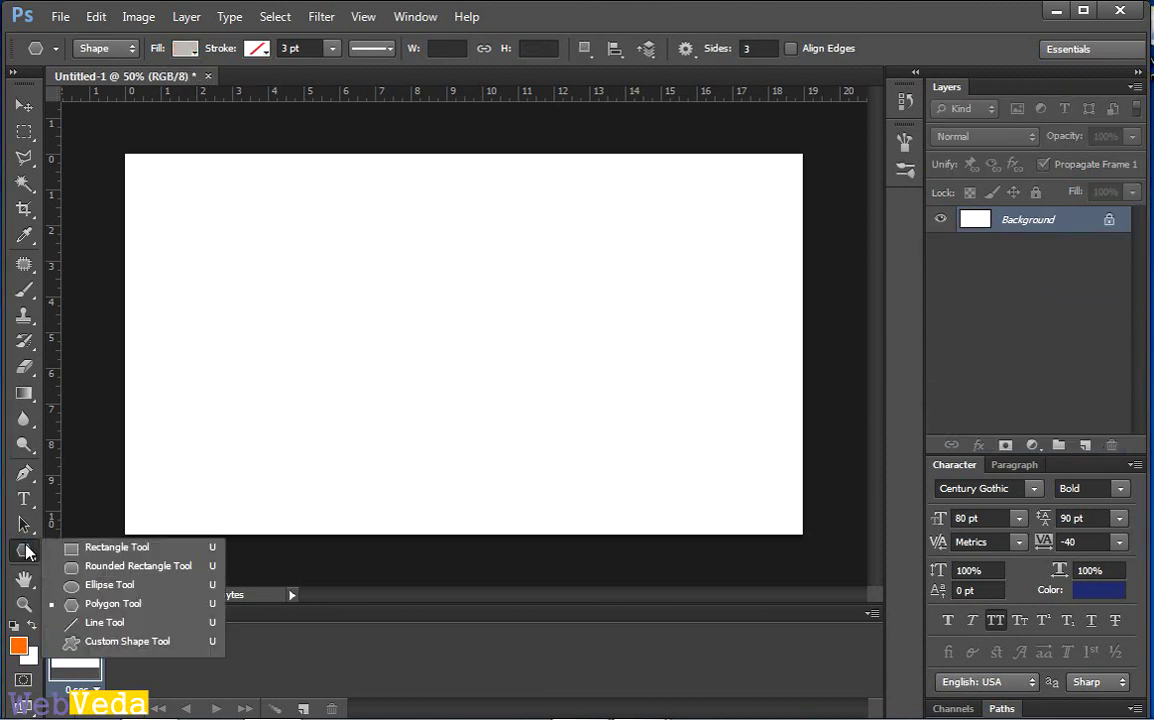
click(100, 584)
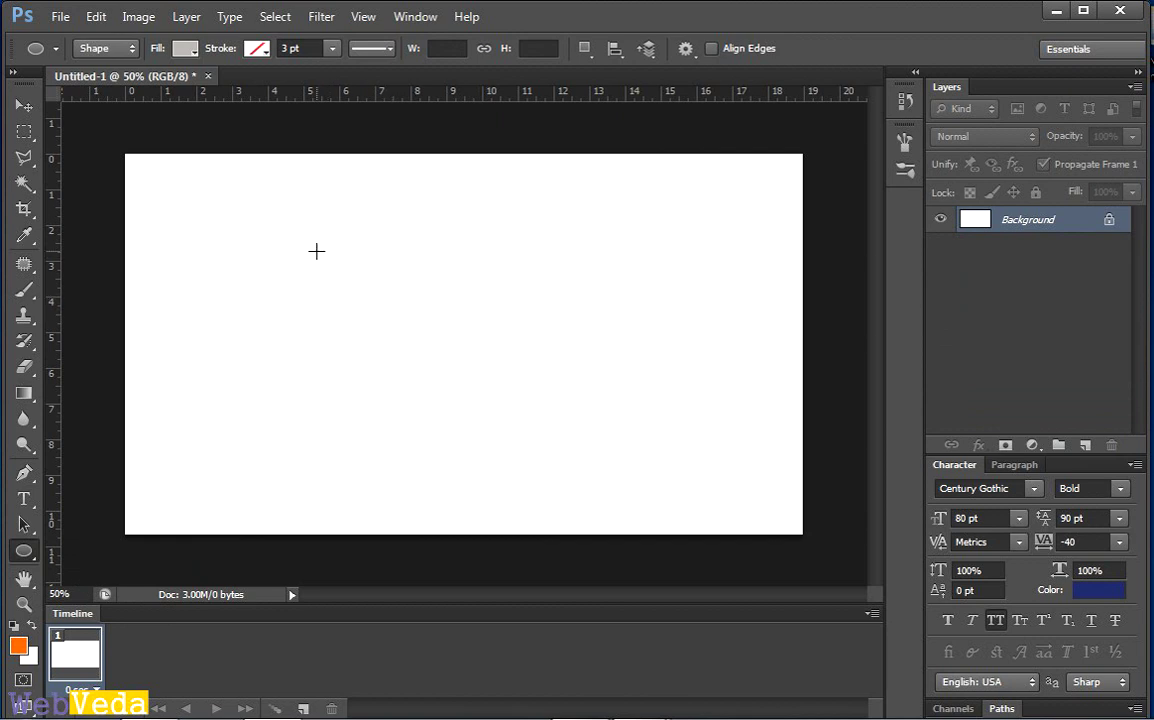
drag(317, 251, 526, 460)
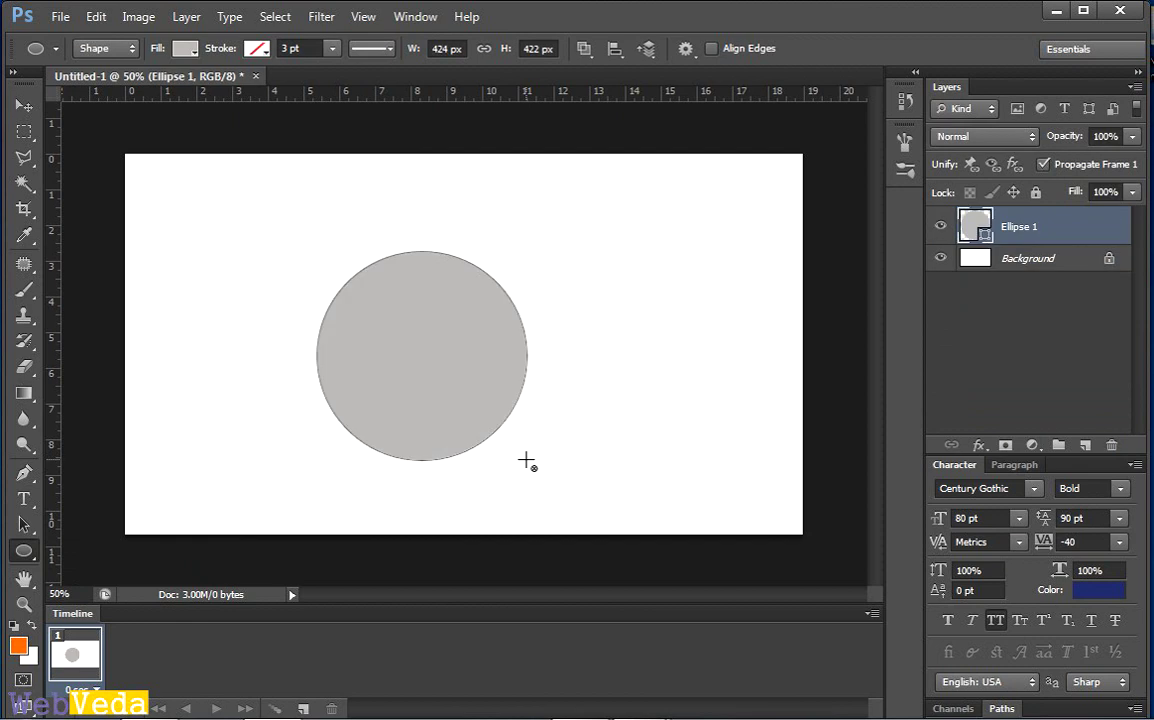
key(alt+BackSpace)
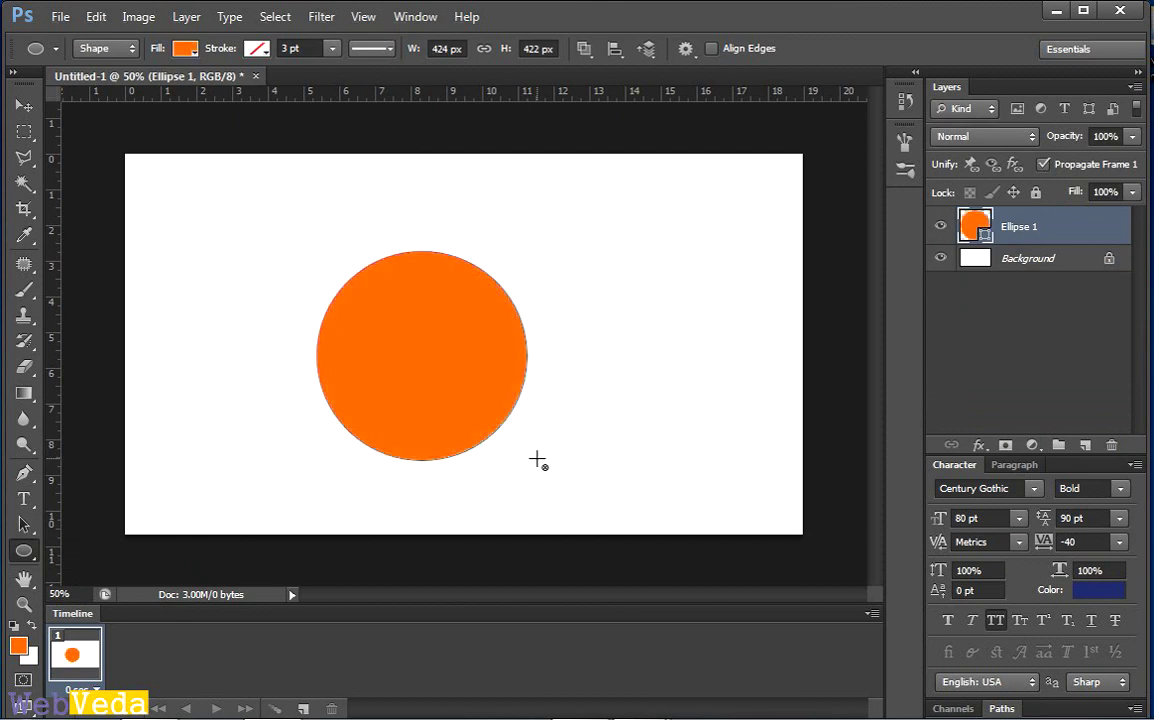
click(584, 54)
click(586, 55)
drag(643, 253, 367, 497)
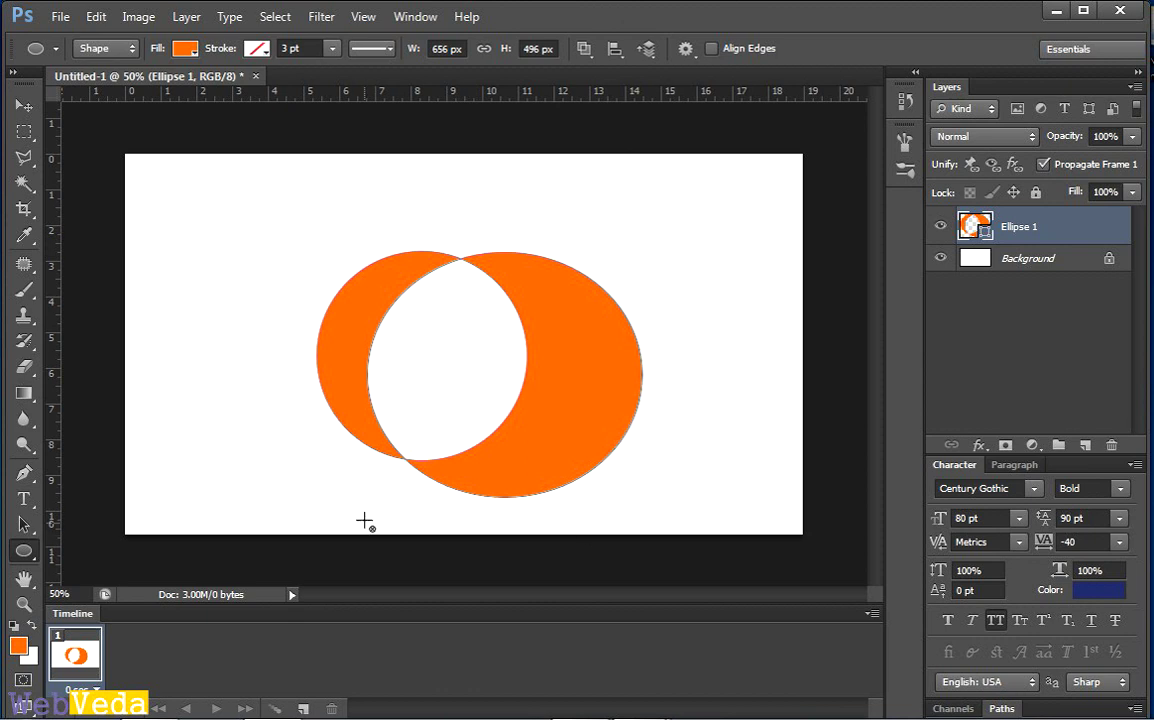
Step: Nudge the Ellipse 1 shape up and left, cancelling a trial rotation
click(24, 105)
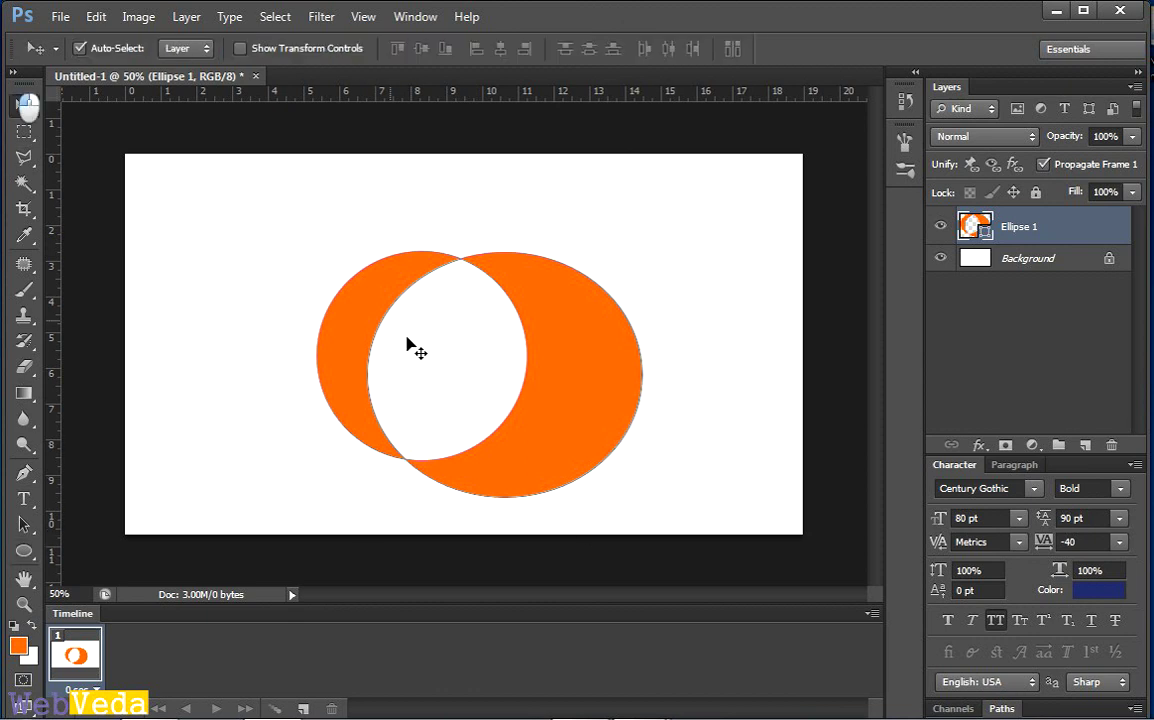
drag(360, 322, 339, 297)
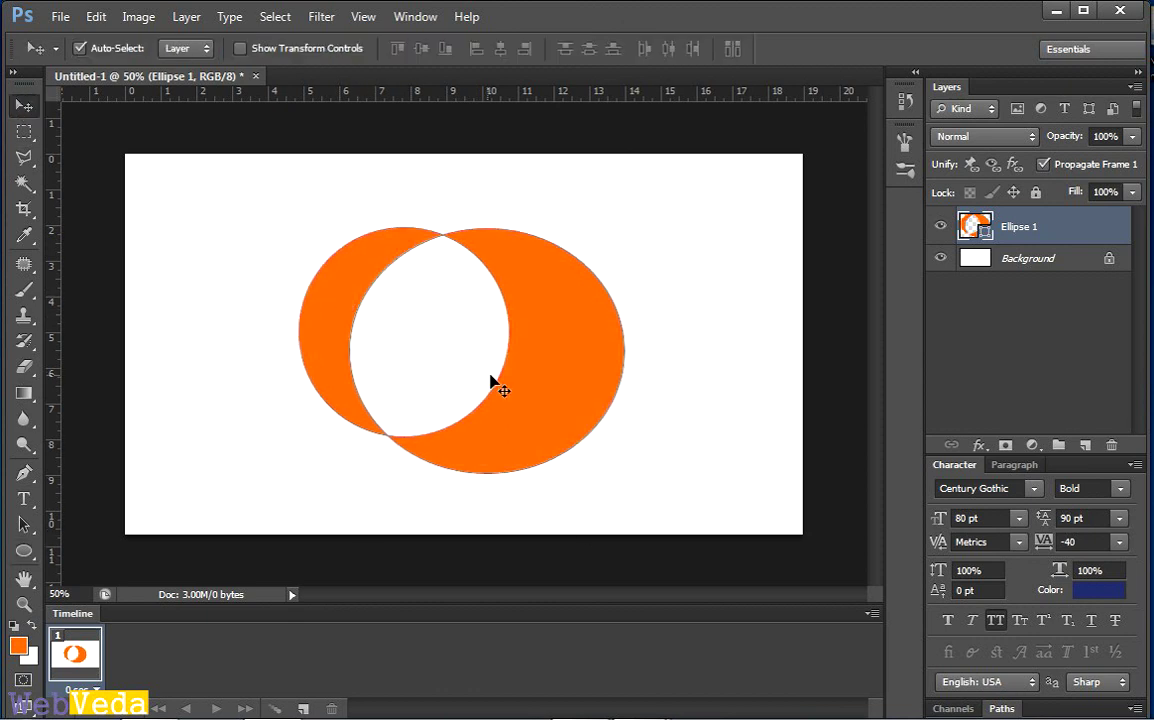
key(ctrl+t)
drag(695, 291, 690, 234)
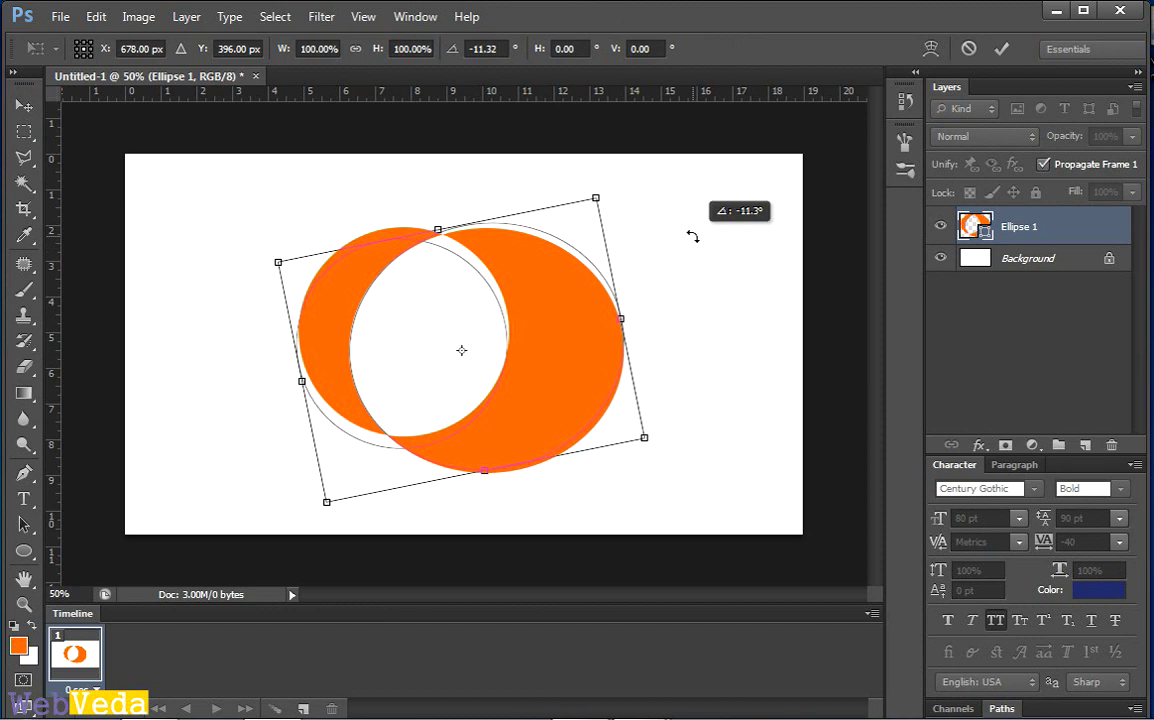
key(Escape)
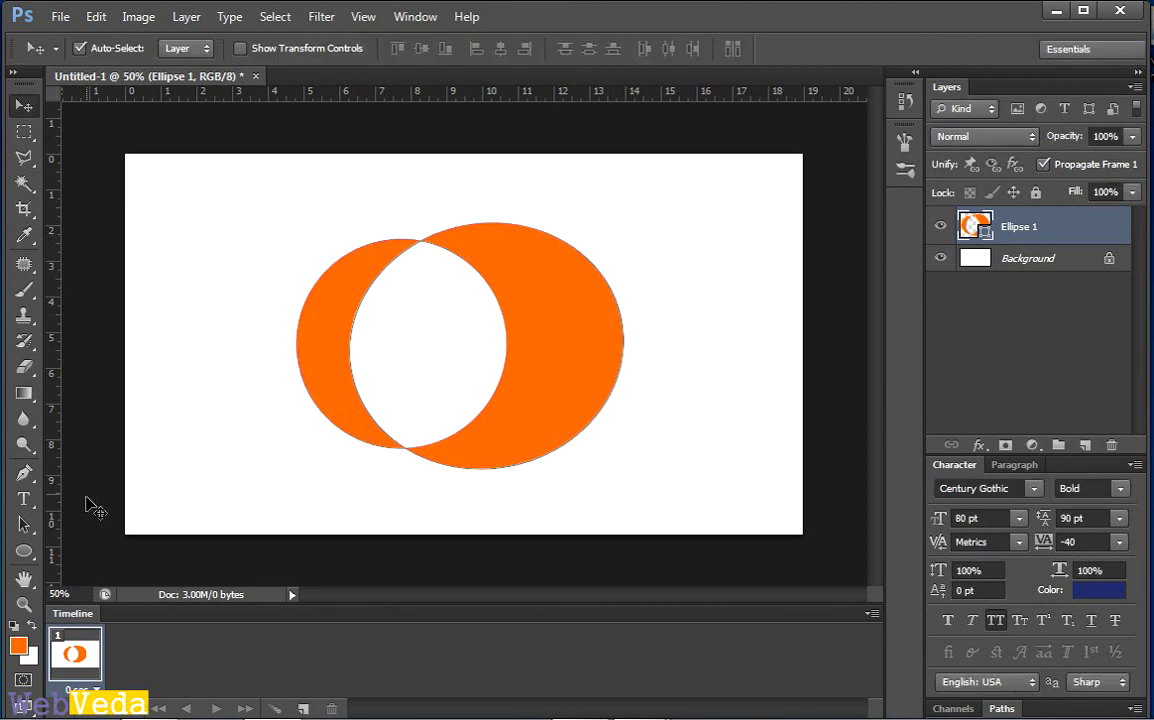
Step: Switch to the Rectangle tool with the shape-combining choices showing
click(30, 552)
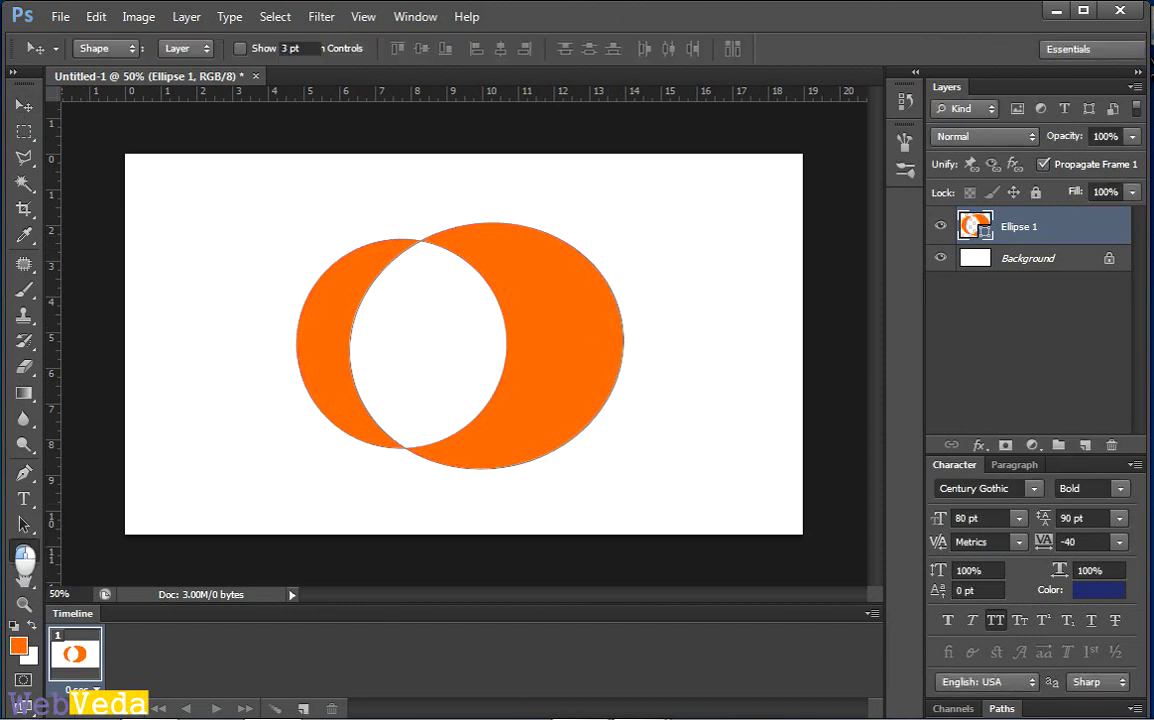
click(78, 549)
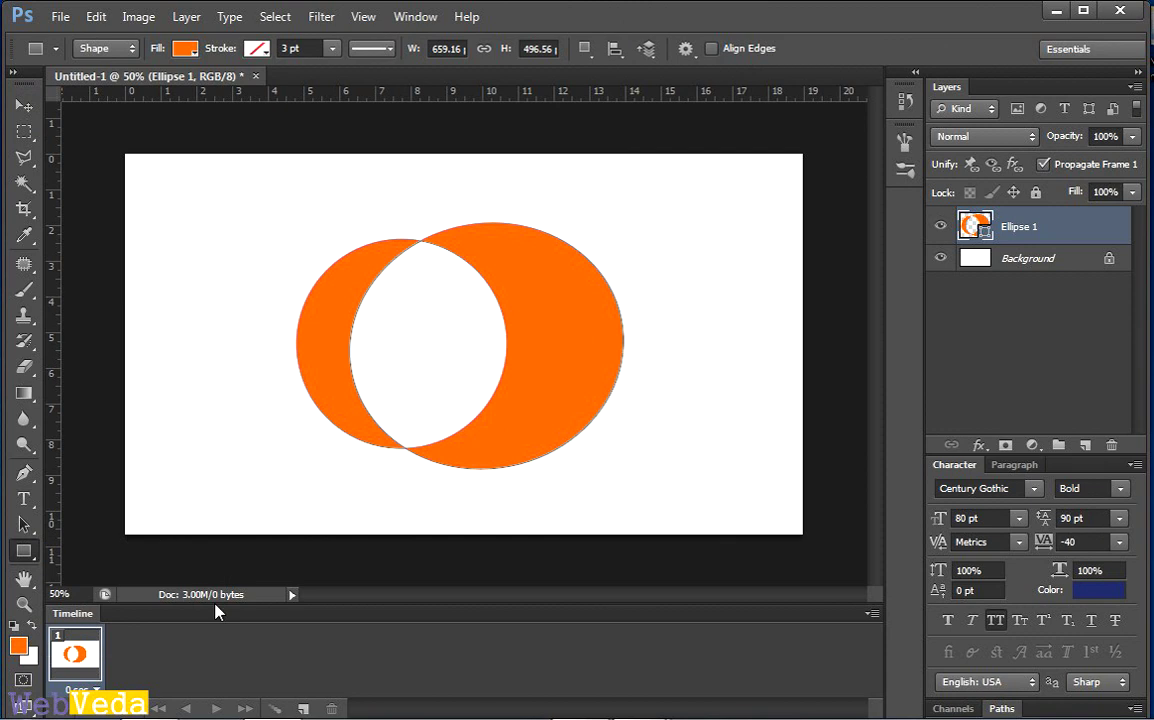
click(586, 50)
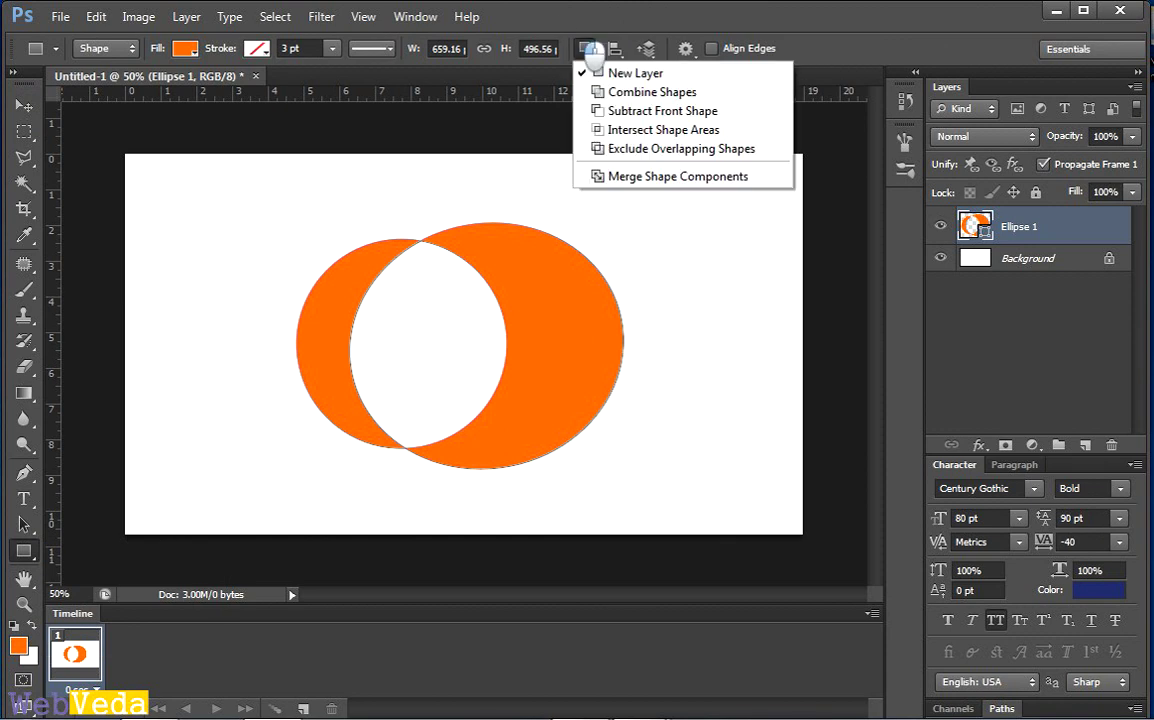
Step: Set Subtract Front Shape and draw a rectangle cutting away the ellipses' right half
click(709, 113)
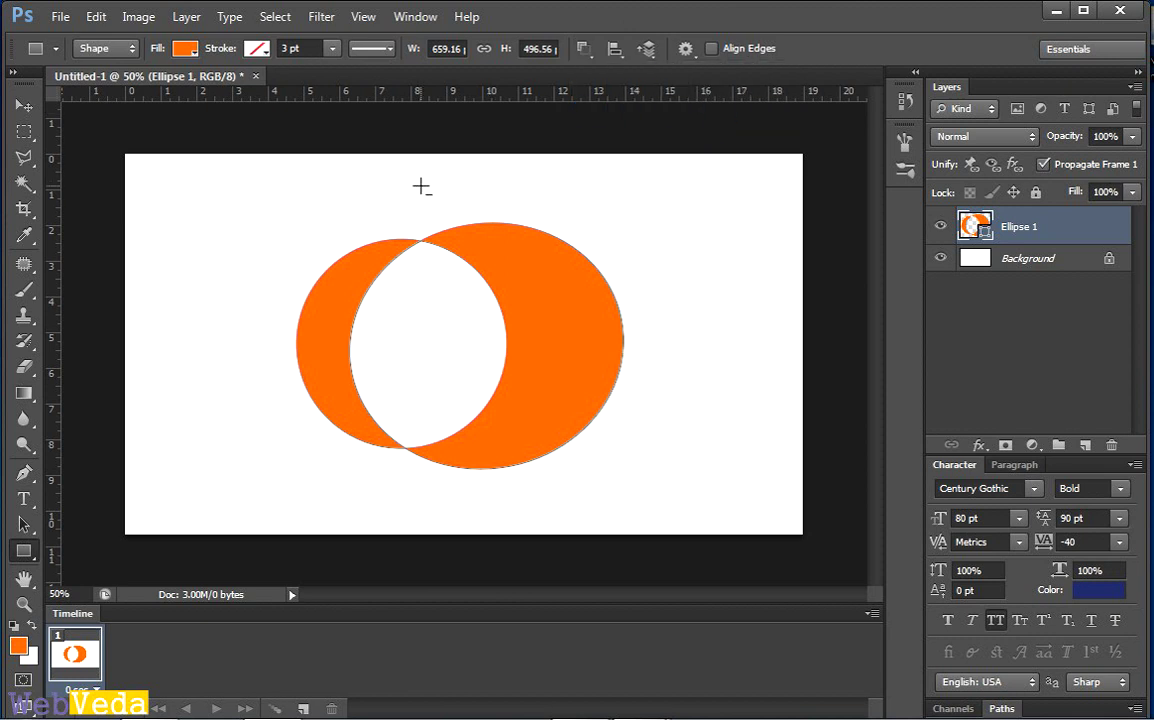
drag(421, 186, 650, 497)
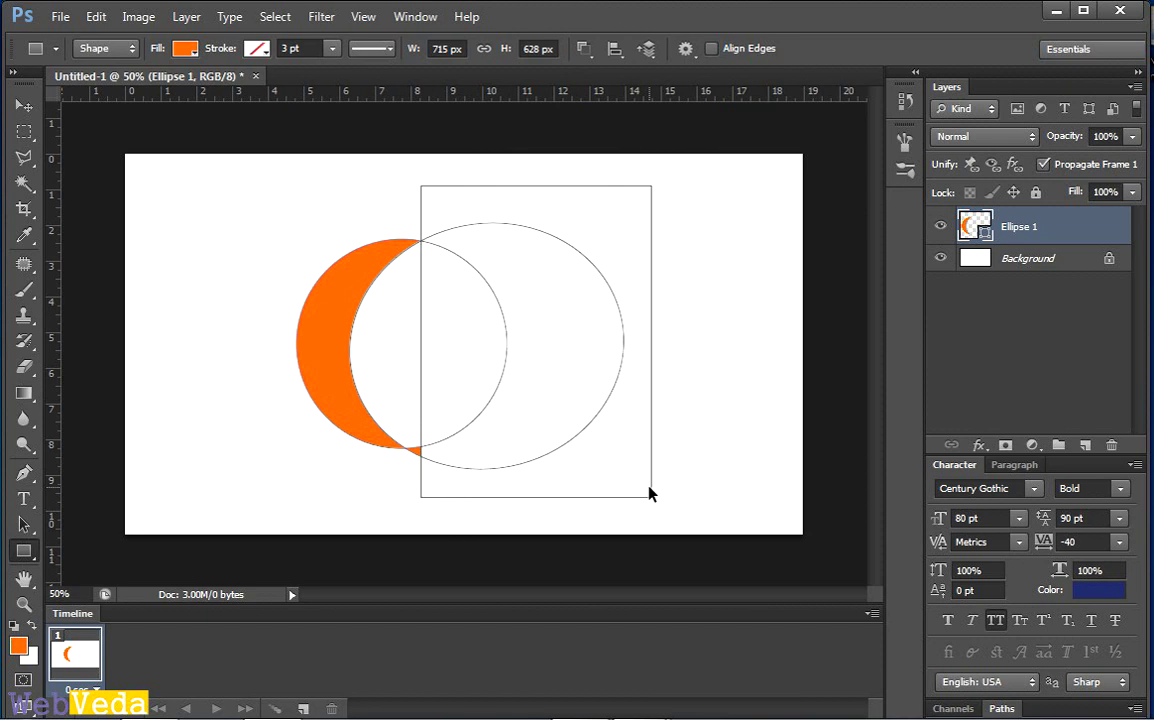
key(ctrl+t)
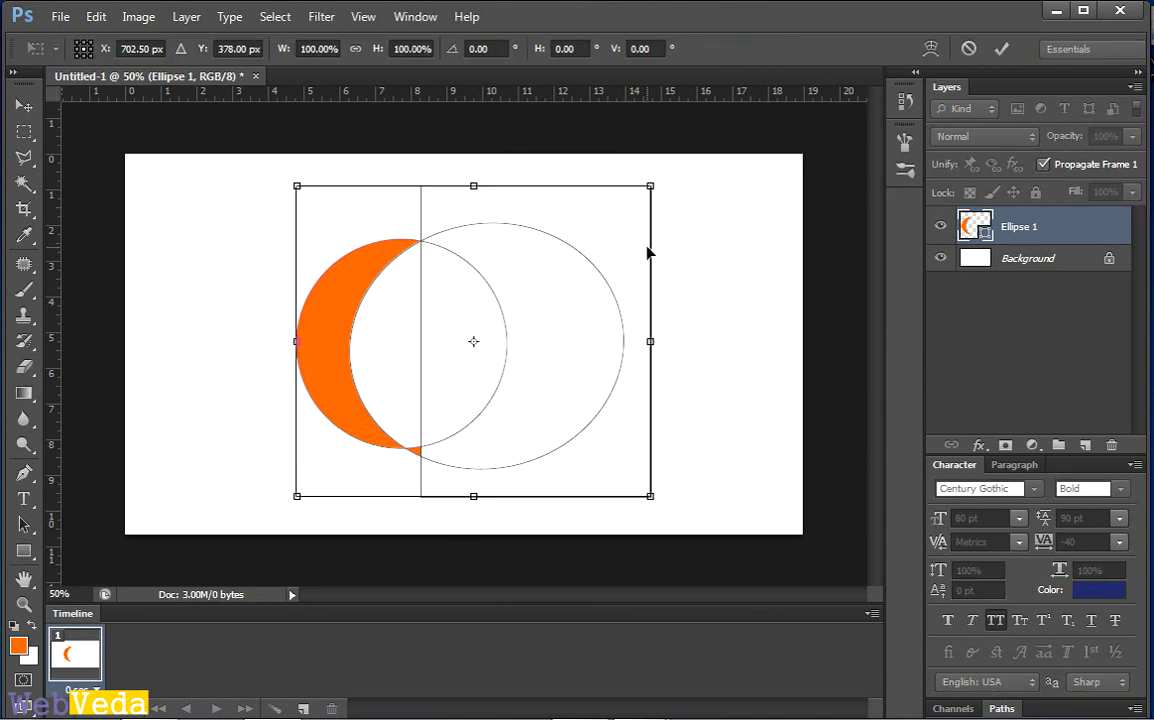
key(Return)
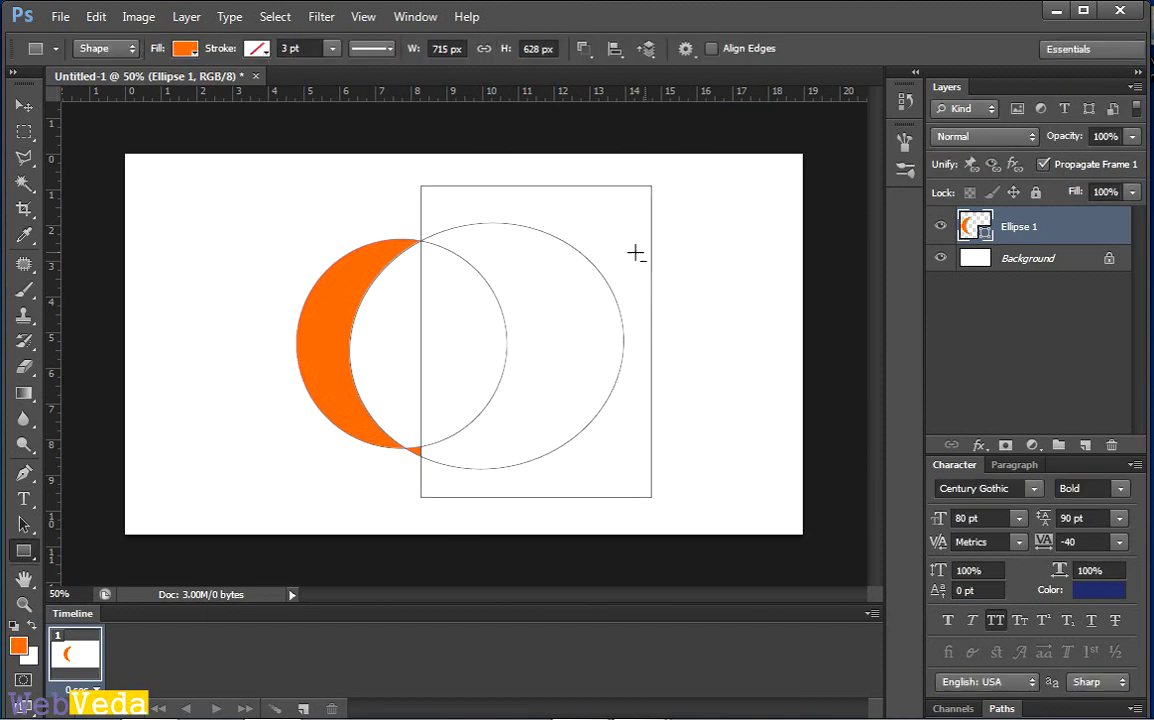
Step: Tilt the cutting rectangle about 3.78° clockwise and shift it slightly left
click(31, 527)
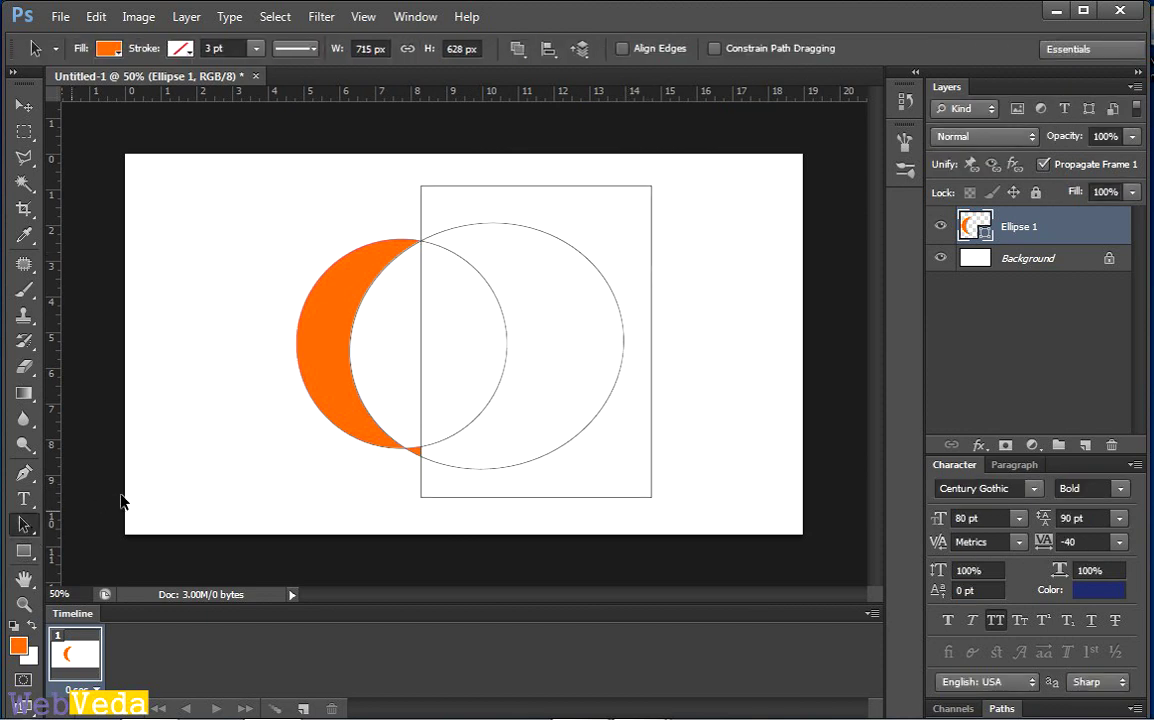
click(505, 194)
key(ctrl+t)
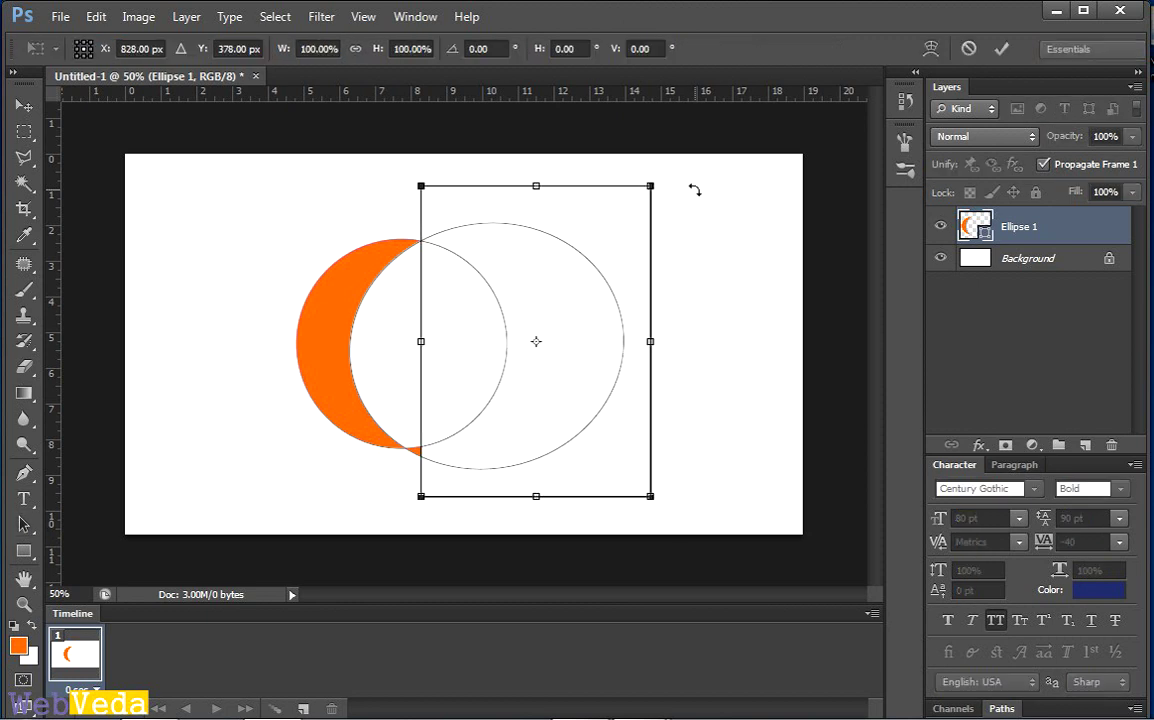
mouse_move(690, 188)
mouse_down()
mouse_move(703, 208)
mouse_move(695, 196)
mouse_up()
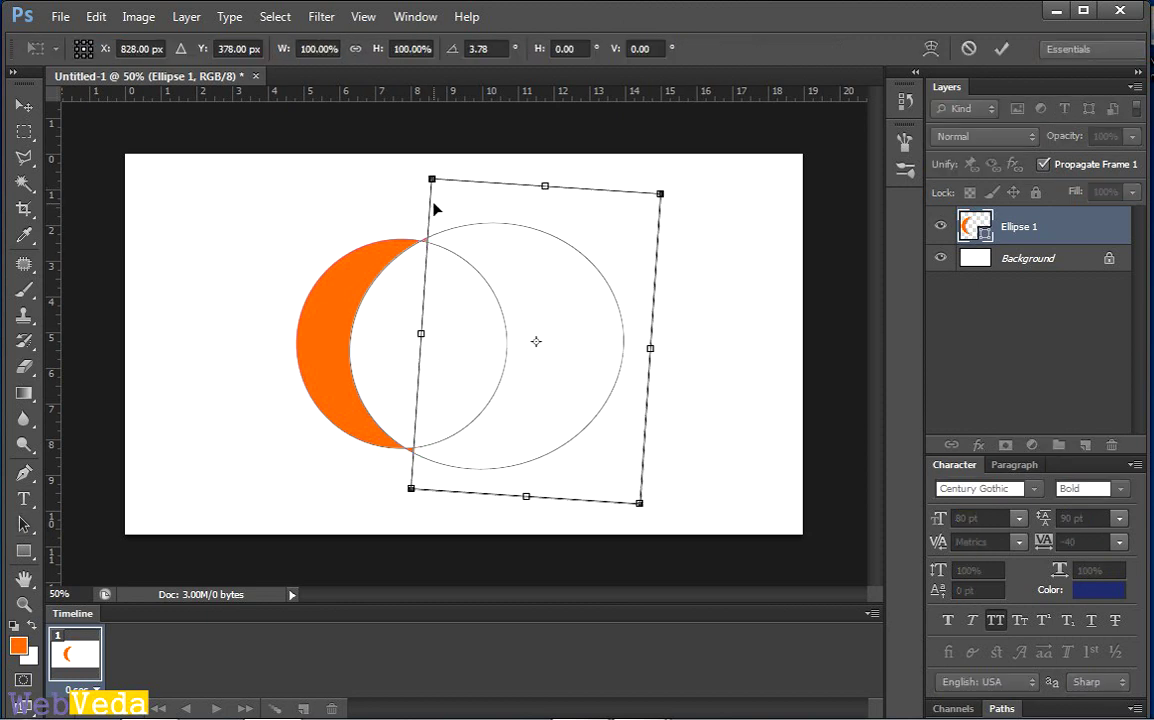
drag(435, 208, 427, 207)
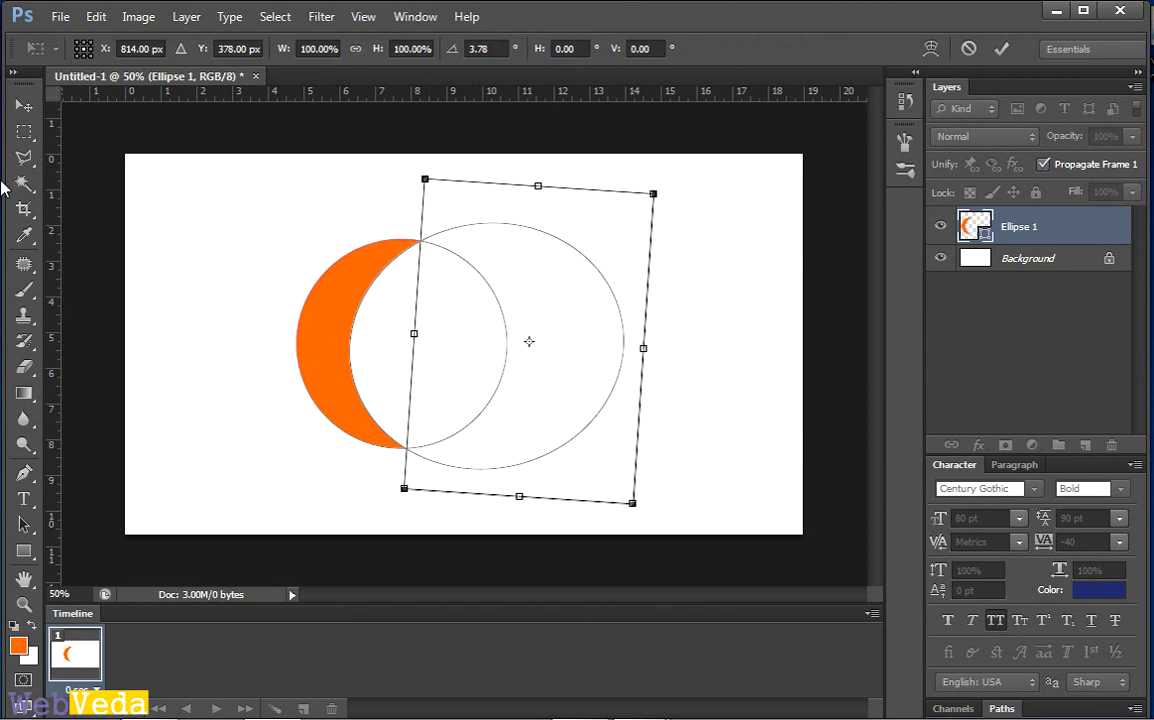
click(24, 105)
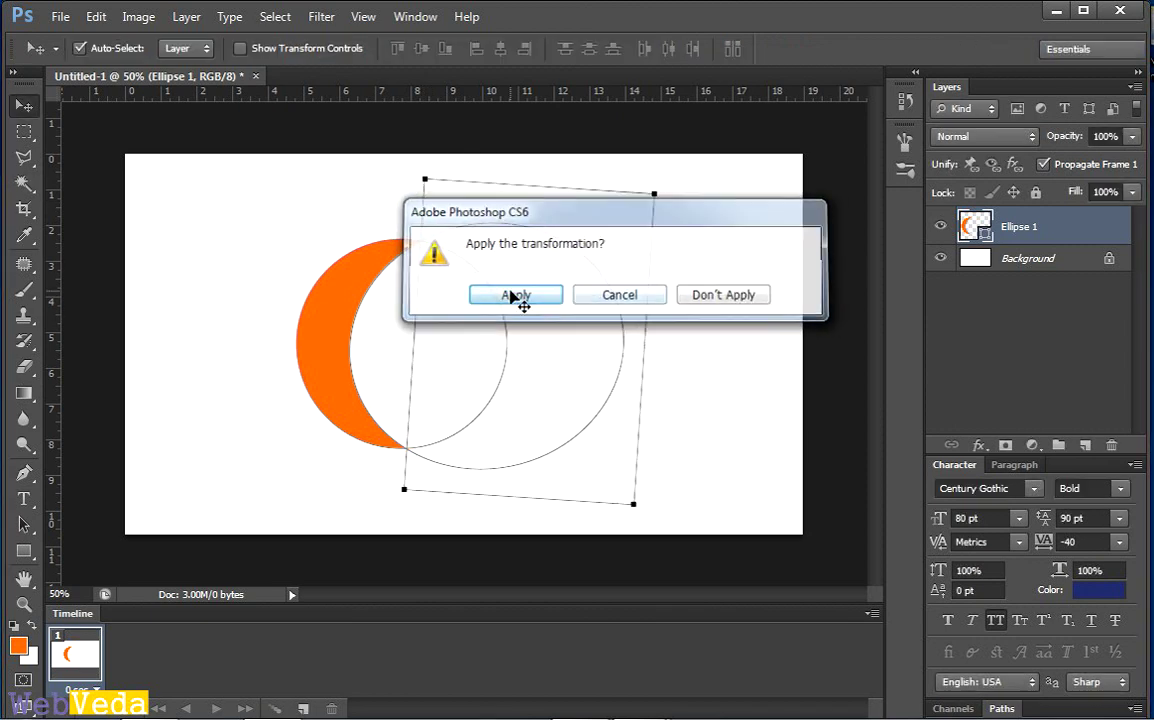
Step: Apply the rectangle's rotation and move the orange crescent about 48 px right
click(516, 295)
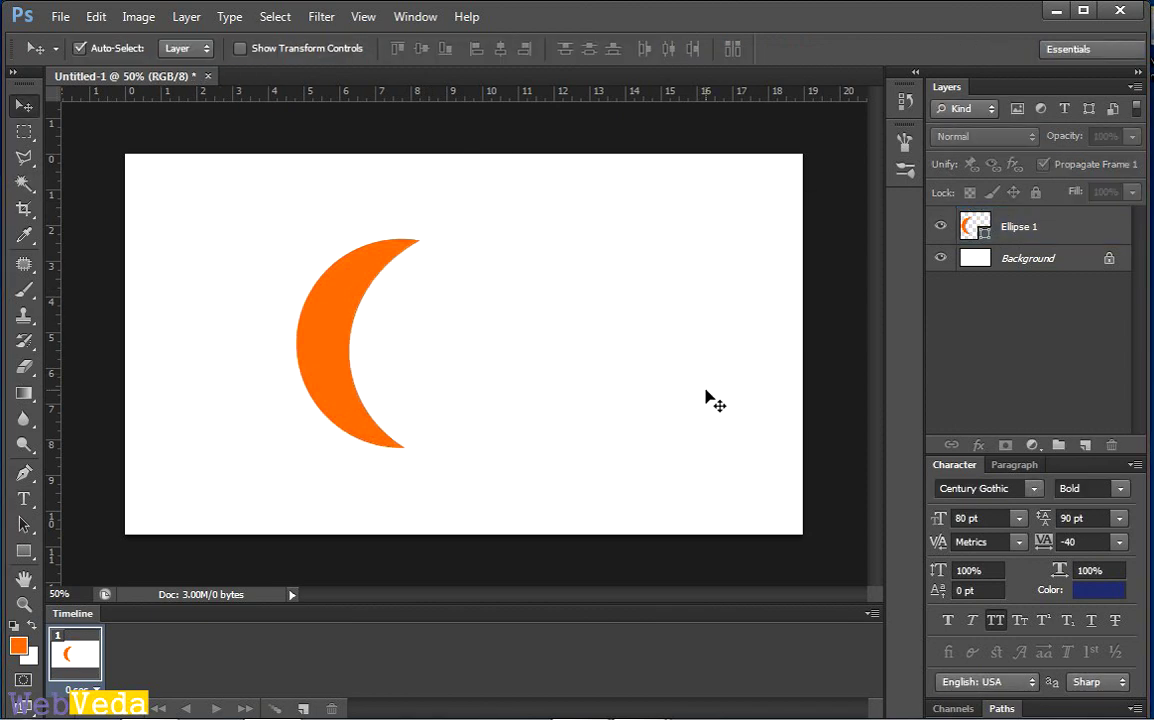
drag(298, 343, 373, 376)
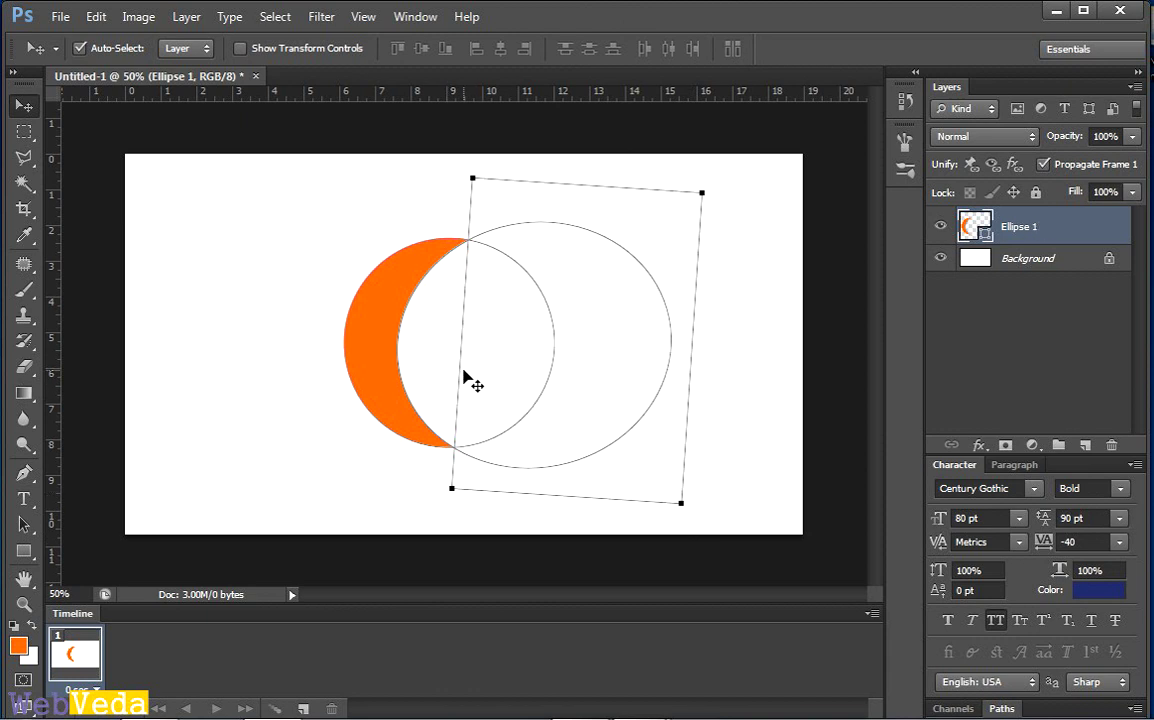
key(ctrl+t)
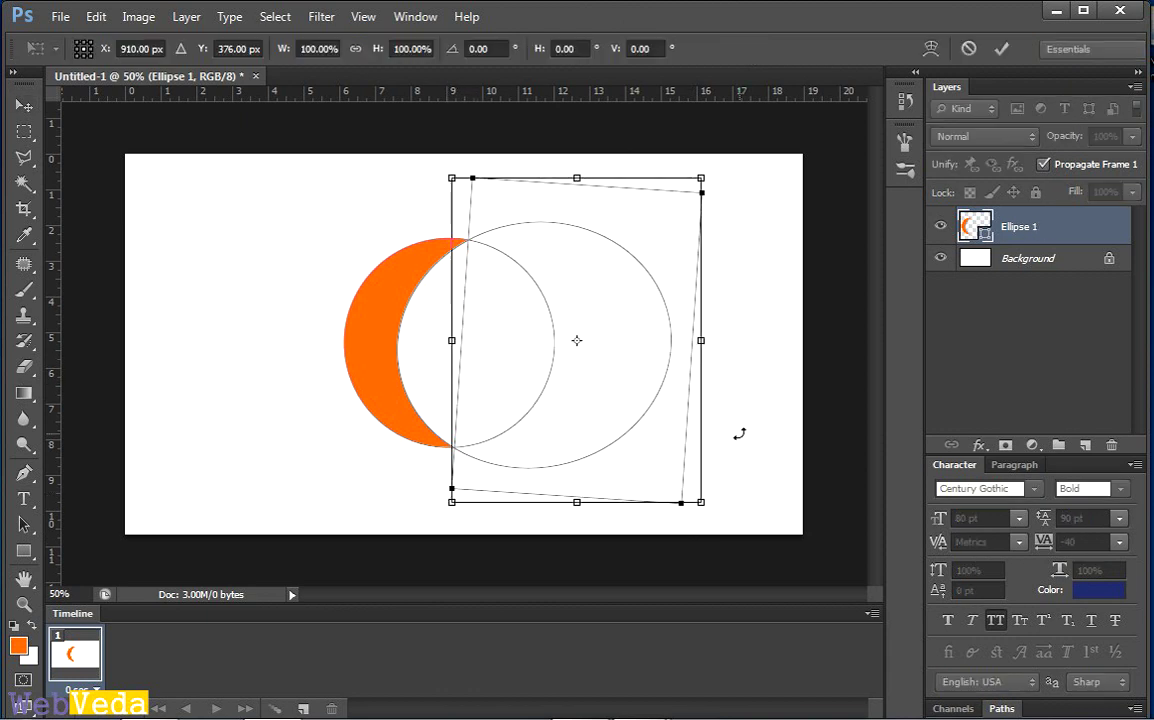
key(Return)
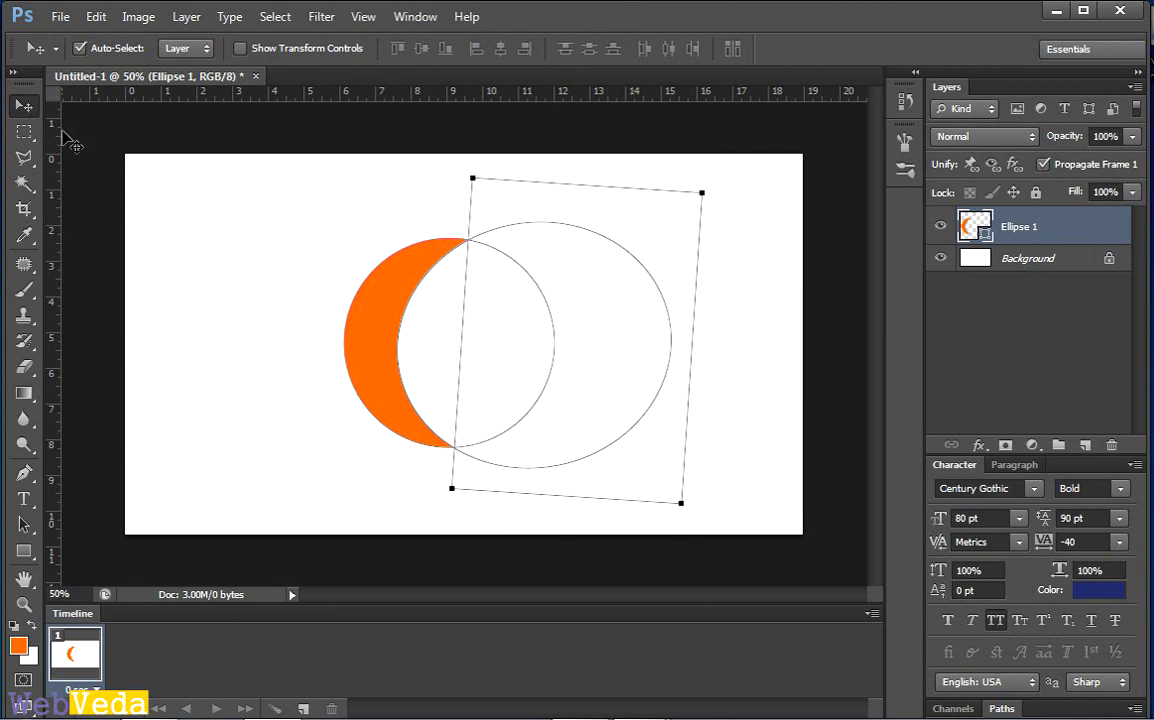
click(361, 352)
click(378, 363)
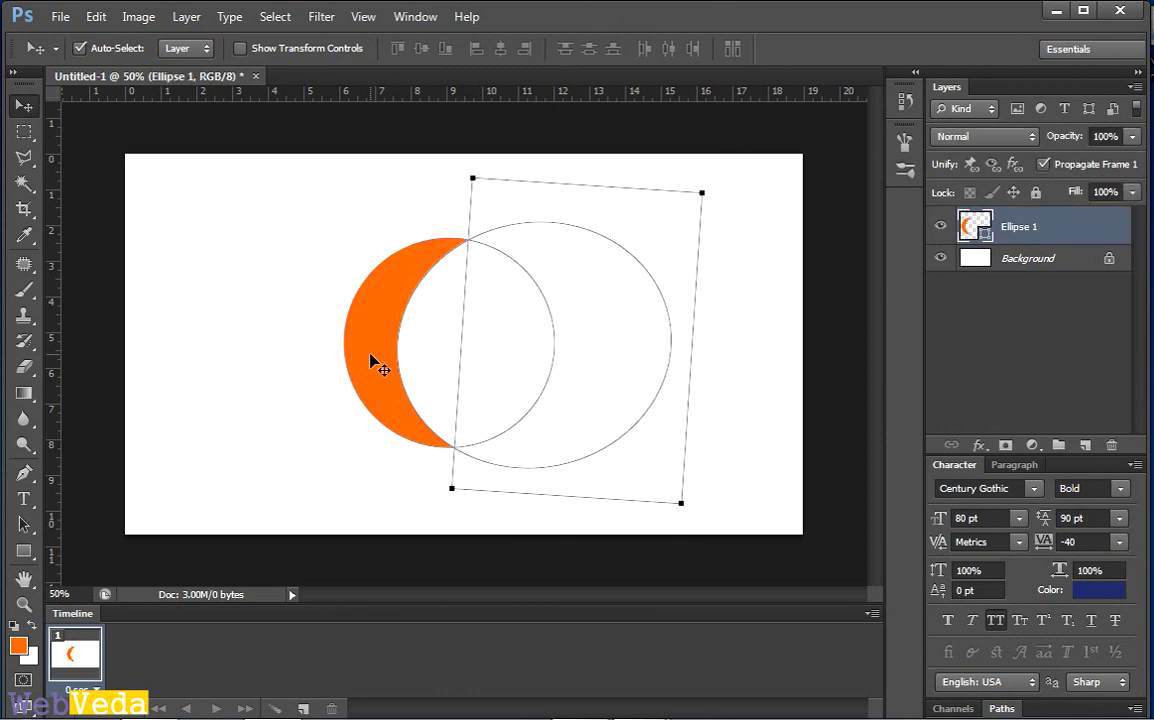
Step: Fill the Background layer with near-black 131313
click(1030, 260)
click(18, 645)
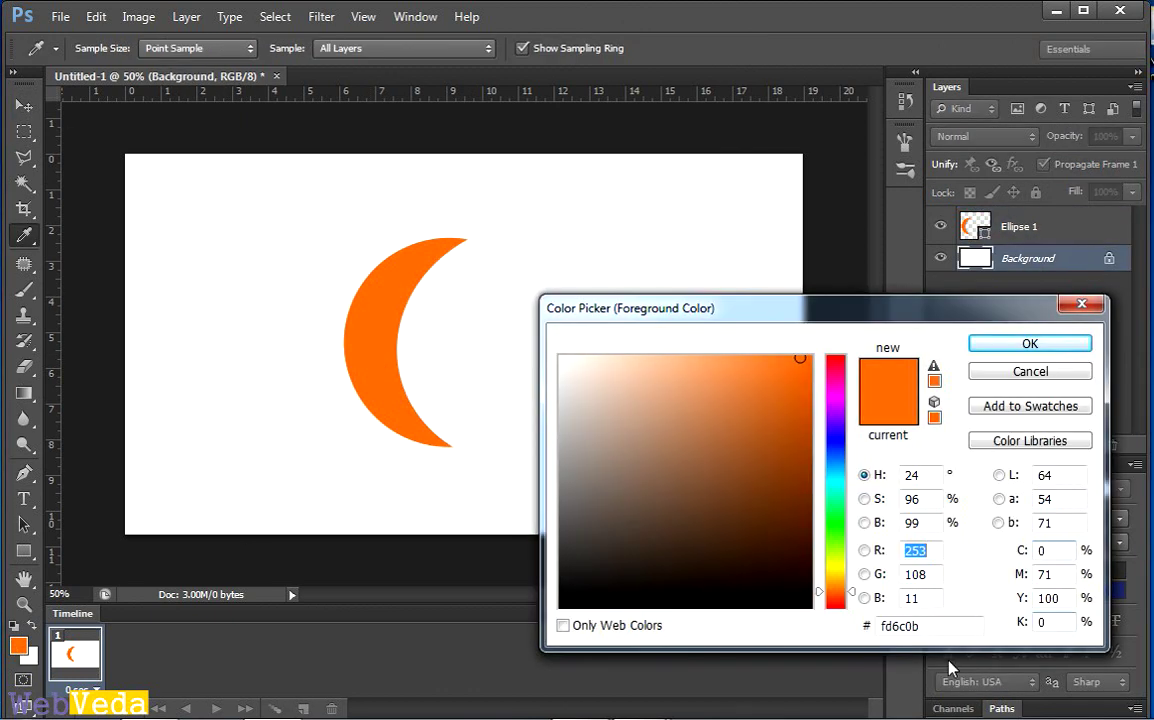
click(562, 590)
click(1030, 344)
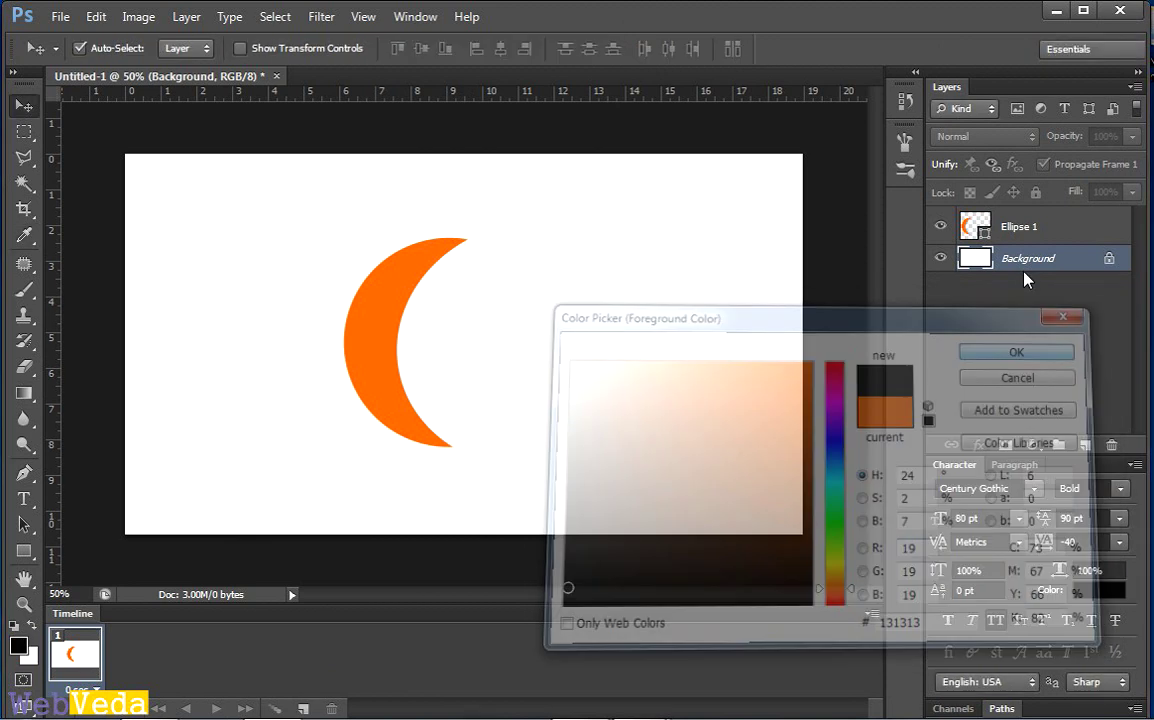
key(alt+BackSpace)
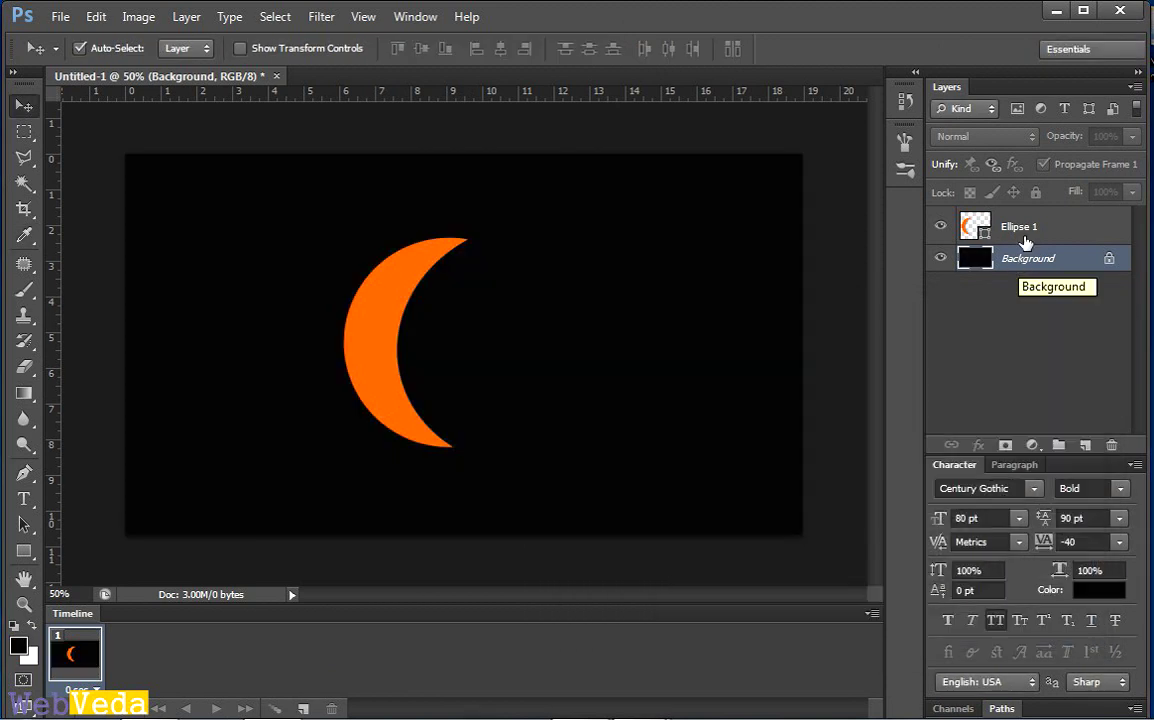
Step: Fill the Ellipse 1 crescent with white, preserving transparency
click(1035, 228)
key(ctrl+shift+BackSpace)
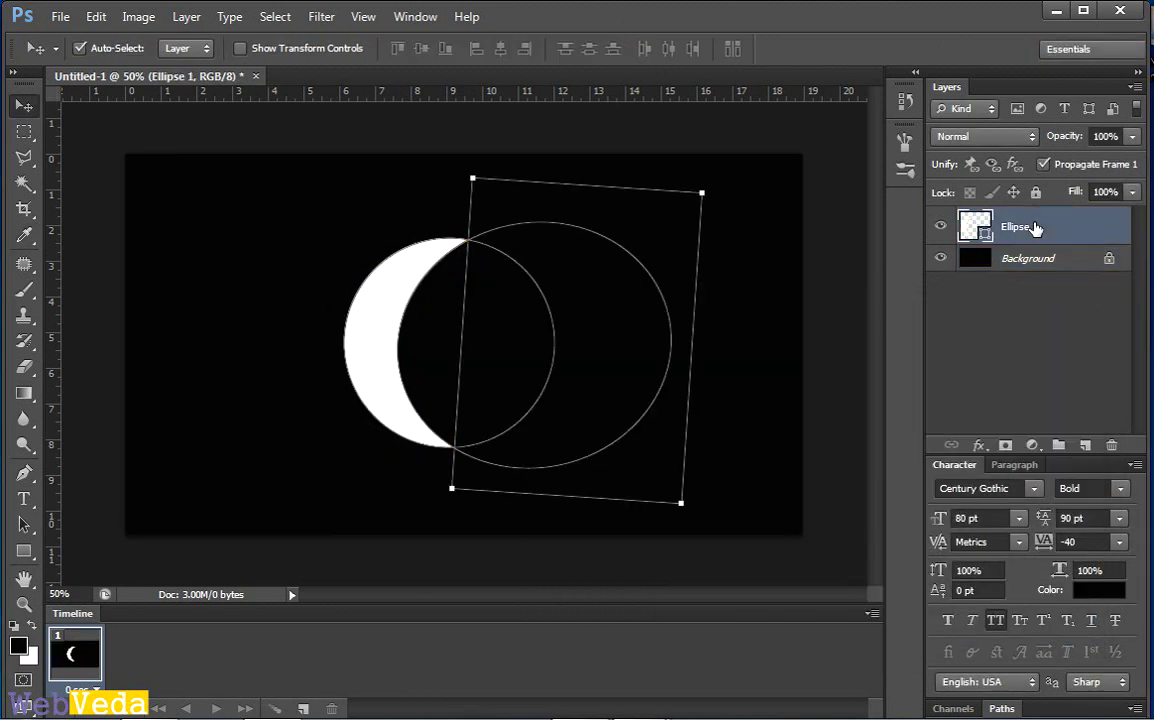
click(313, 292)
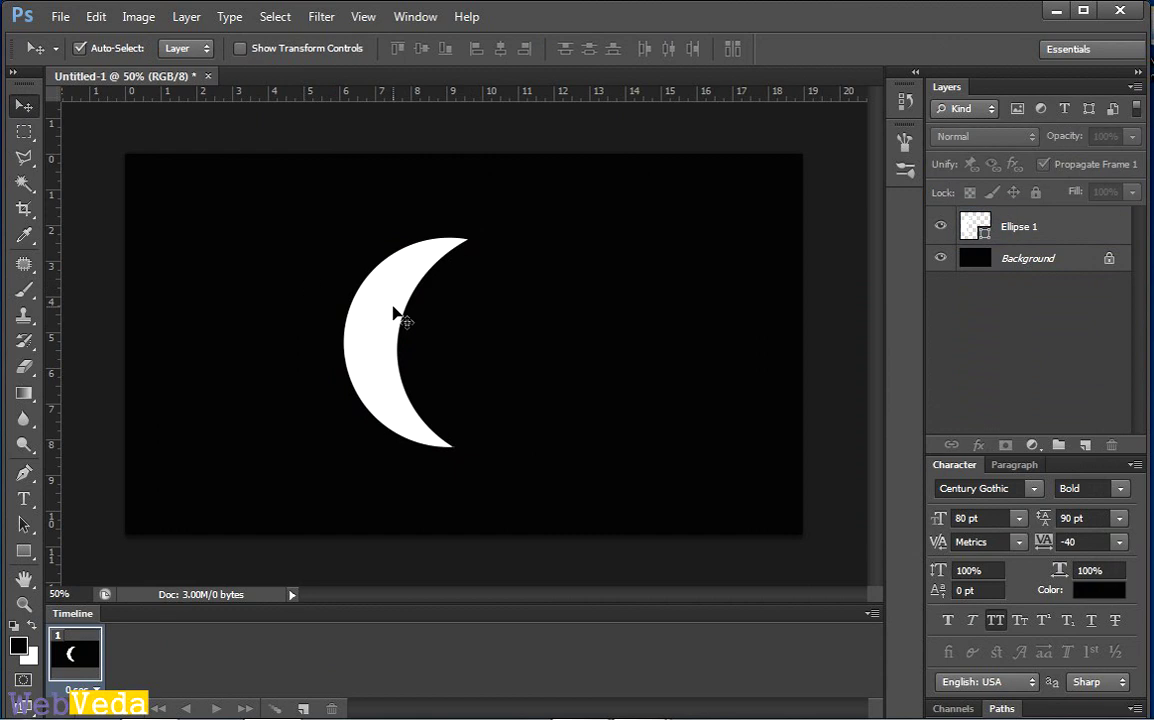
click(394, 314)
key(ctrl+t)
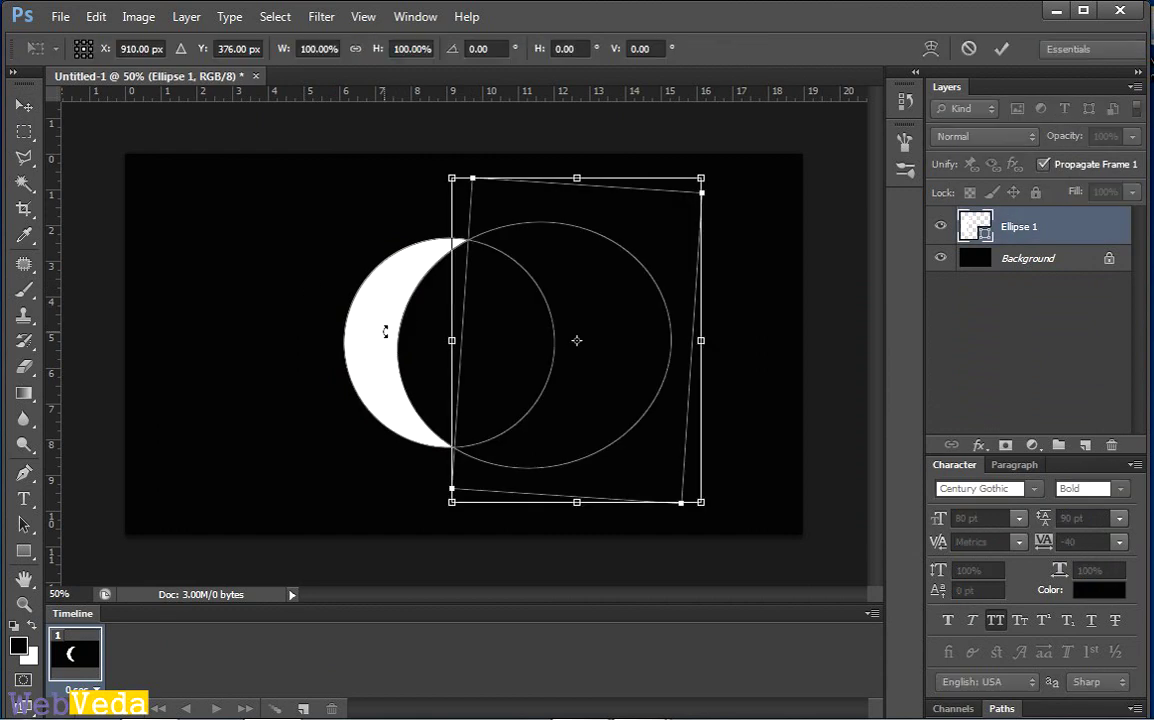
key(Return)
click(291, 432)
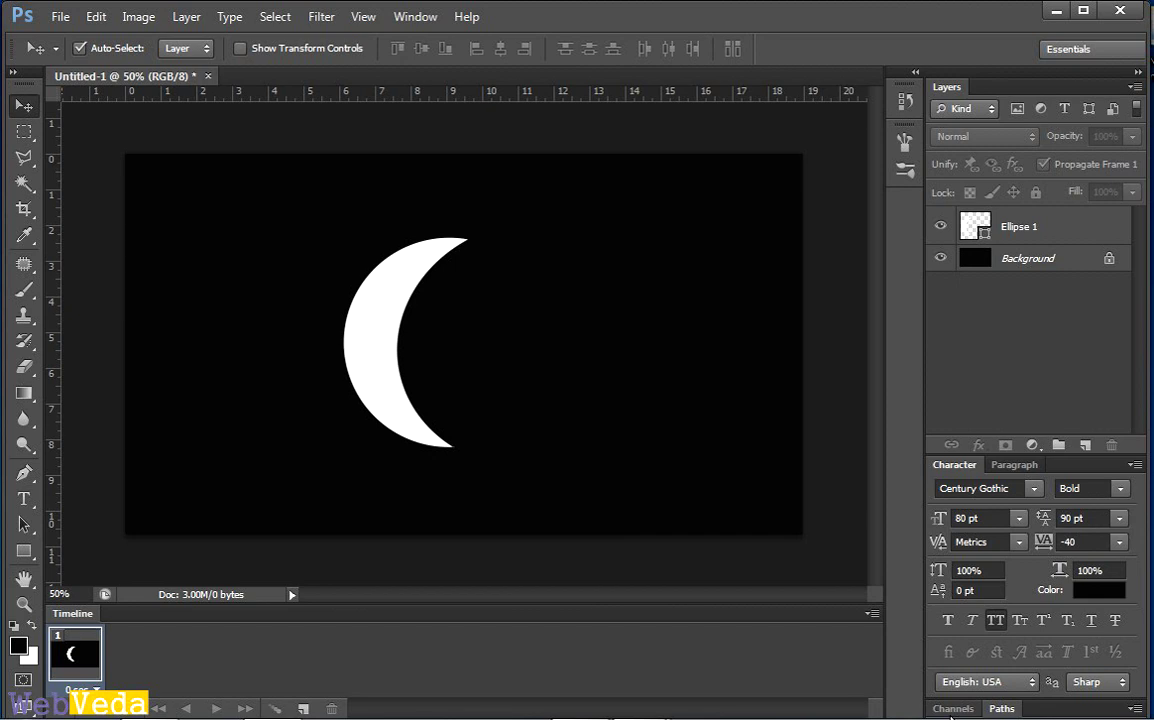
Step: Activate the Rectangle Tool on Ellipse 1, review Path Operations, then bring up the webveda-cover-subscribe image
click(1065, 224)
click(27, 550)
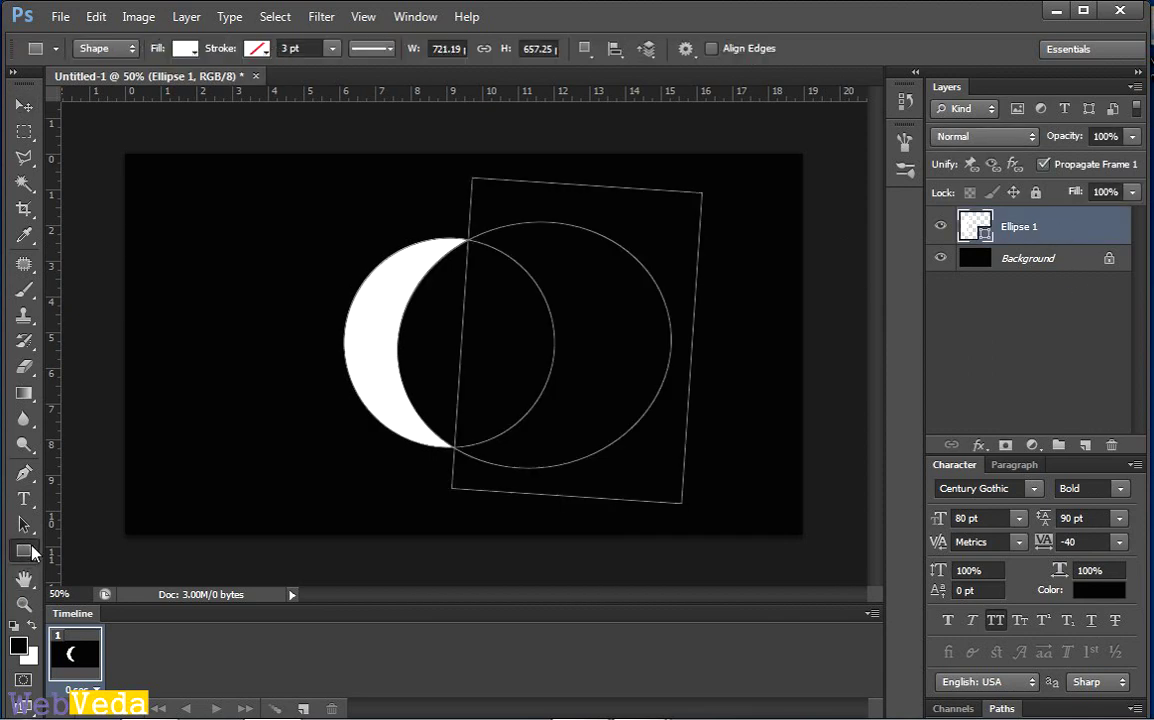
click(588, 49)
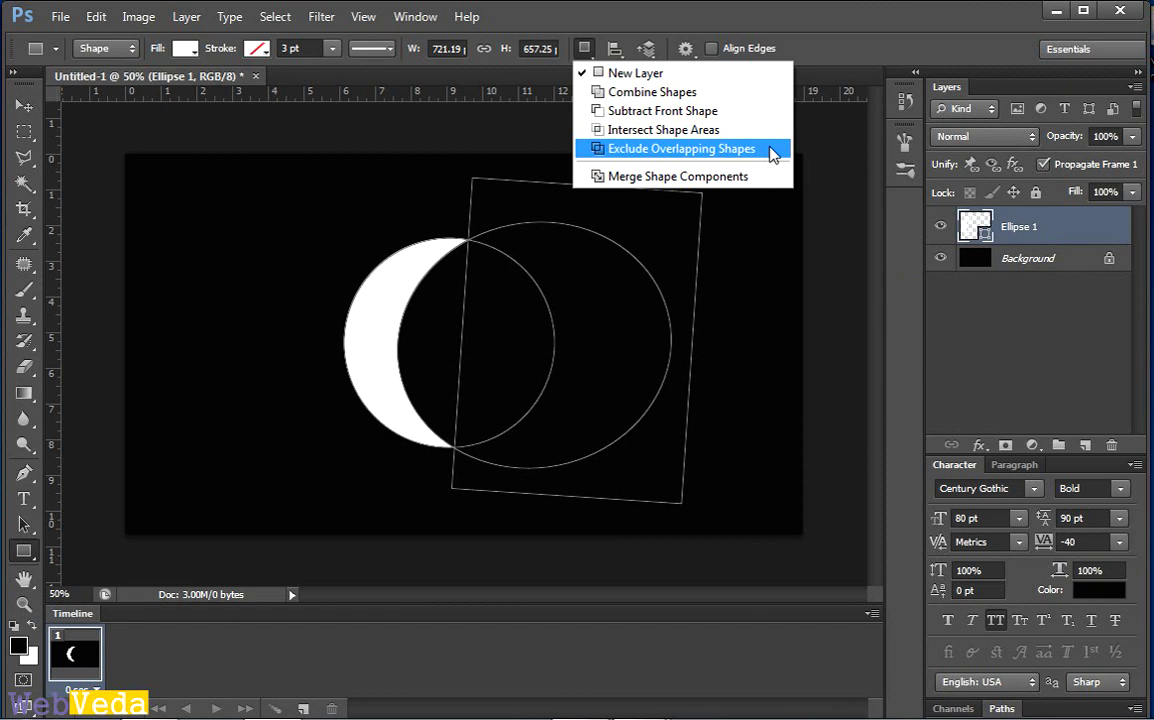
click(1085, 237)
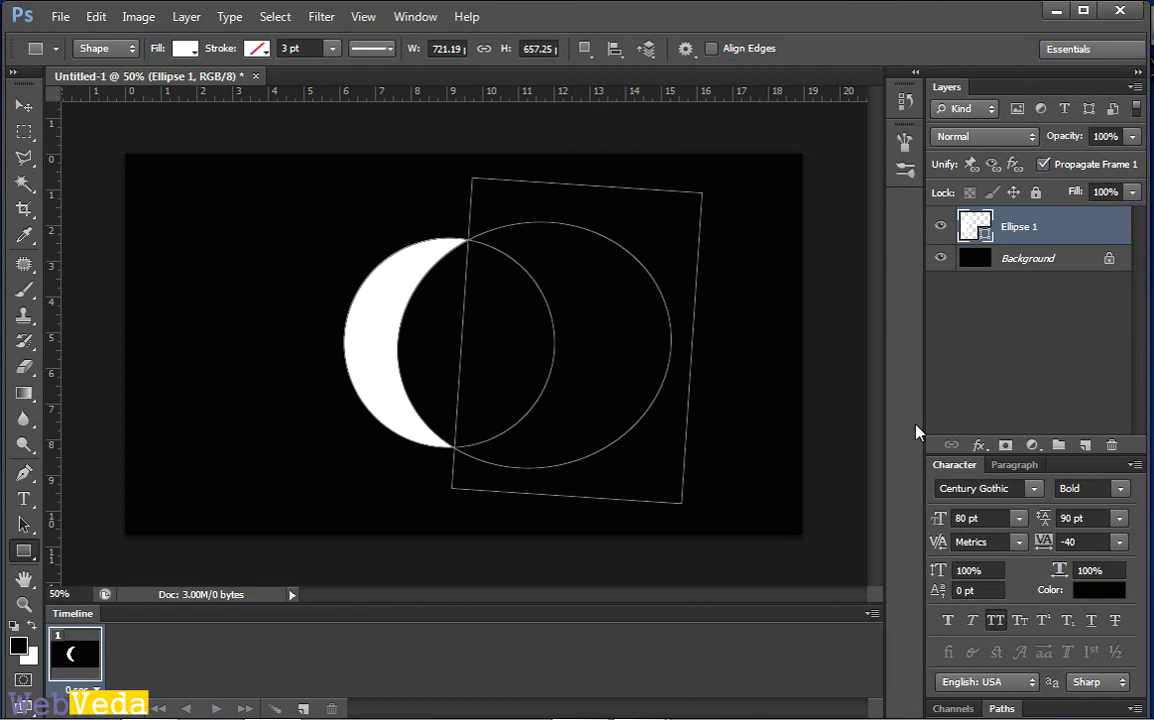
mouse_move(641, 717)
click(700, 640)
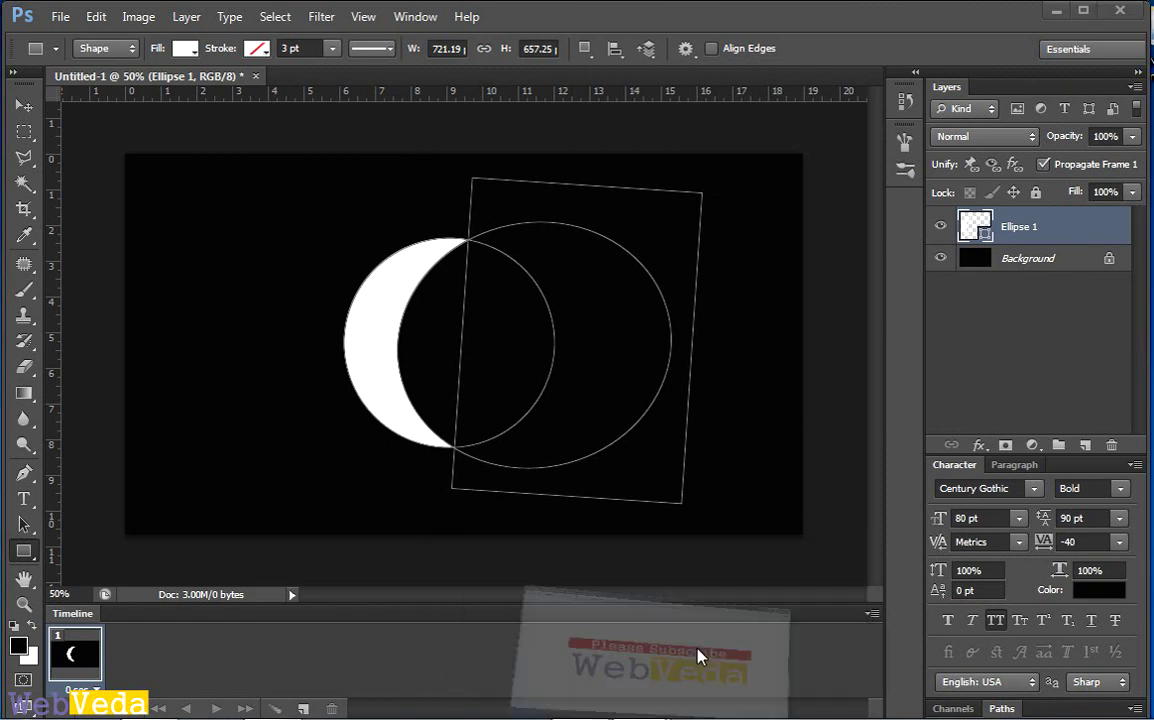